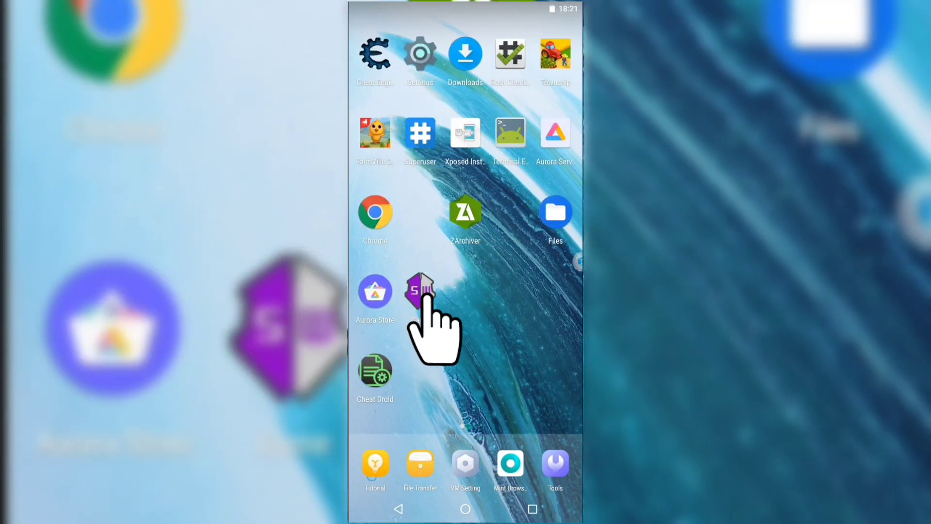
Launch GameGuardian, start it as a floating icon, and open FarmVille 2.
{"action": "left_click", "coordinate": [422, 291]}
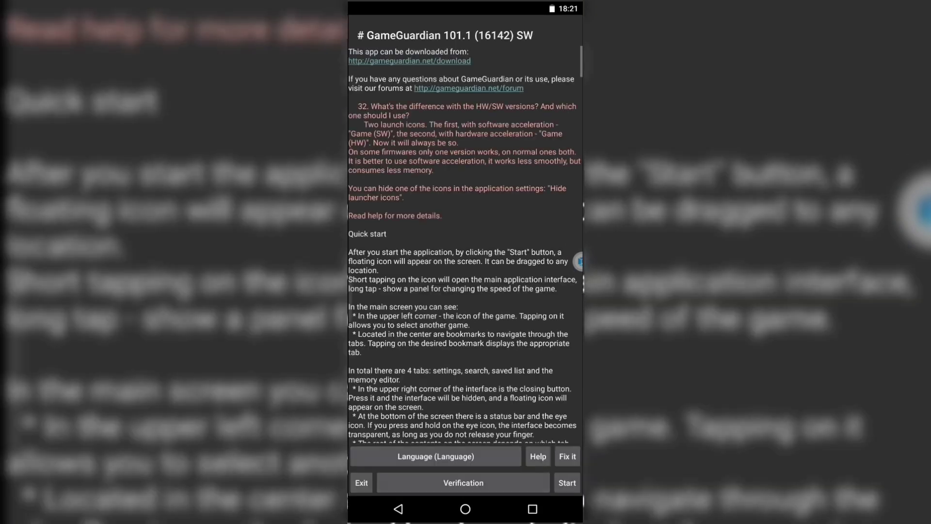
{"action": "left_click", "coordinate": [566, 482]}
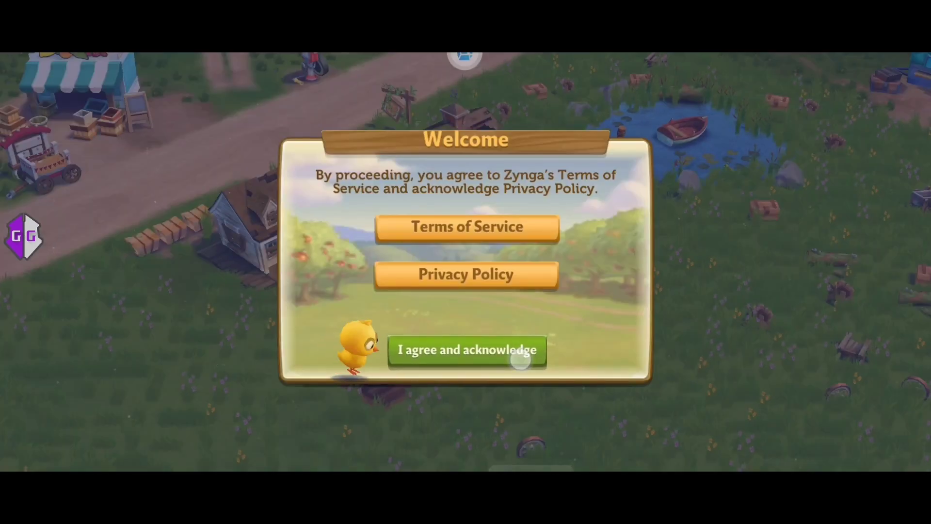
Restore the Farm House and Barn with the hammer and open the Hope Chest.
{"action": "left_click", "coordinate": [520, 358]}
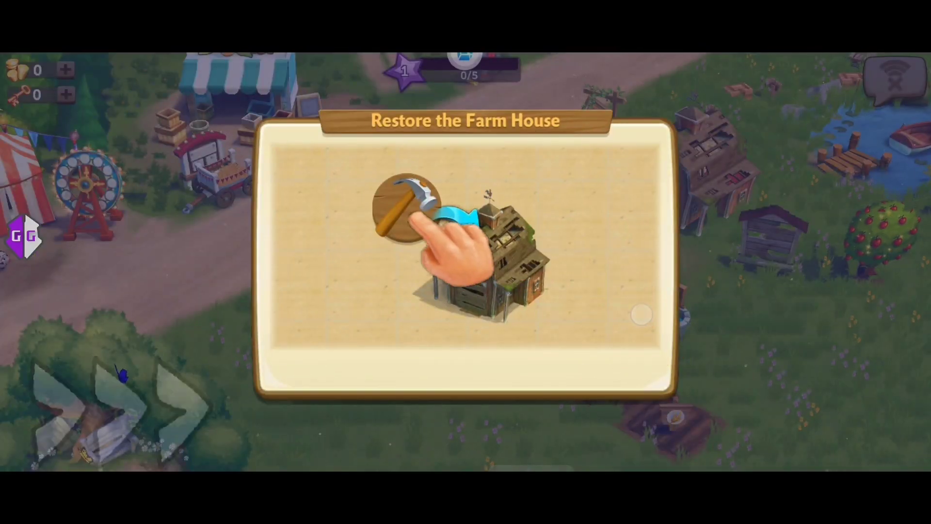
{"action": "left_click", "coordinate": [465, 365]}
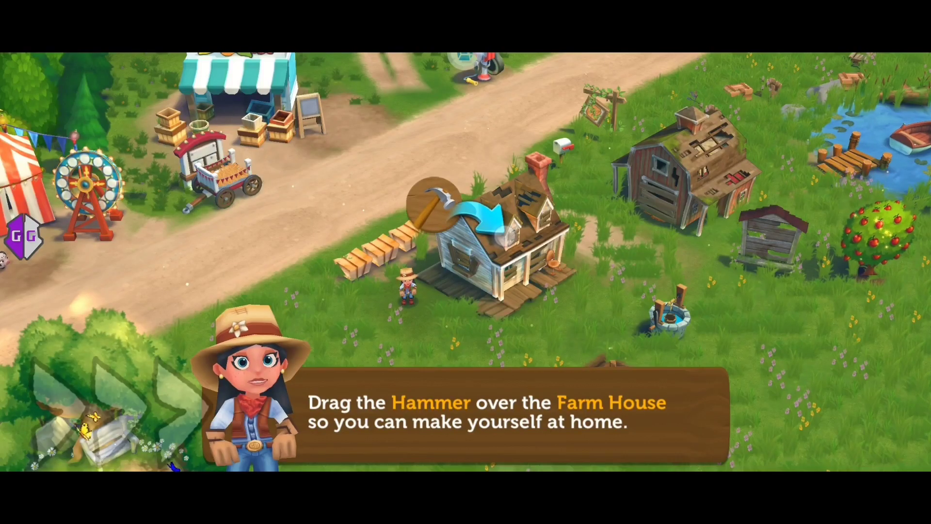
{"action": "left_click_drag", "start_coordinate": [433, 203], "coordinate": [509, 233]}
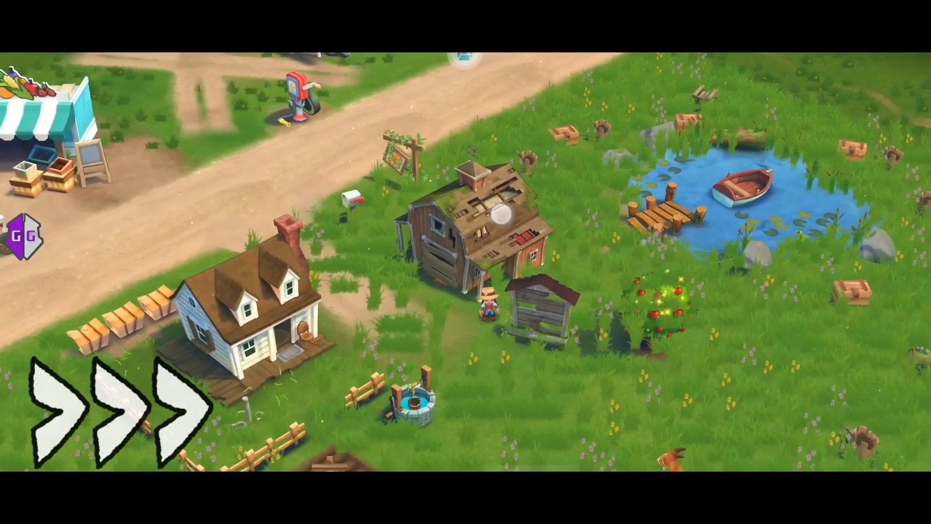
{"action": "left_click_drag", "start_coordinate": [402, 202], "coordinate": [495, 226]}
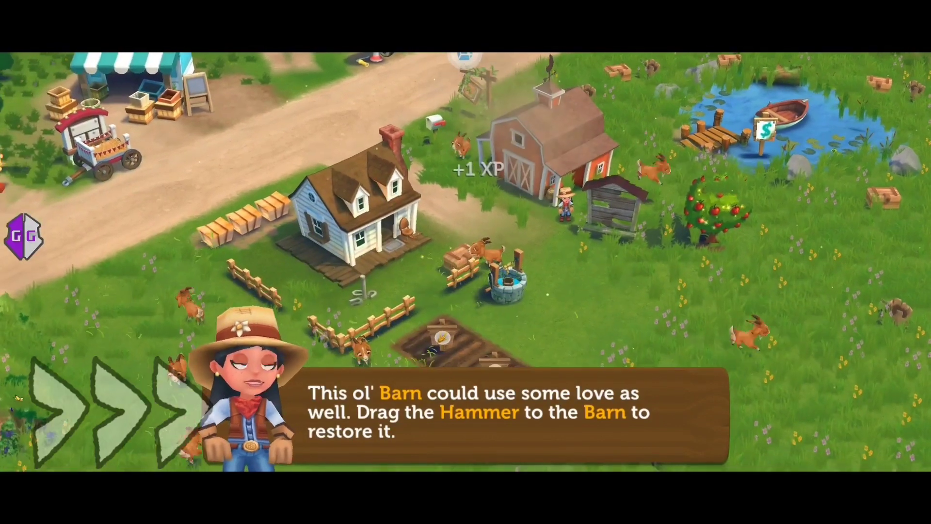
{"action": "left_click", "coordinate": [465, 254]}
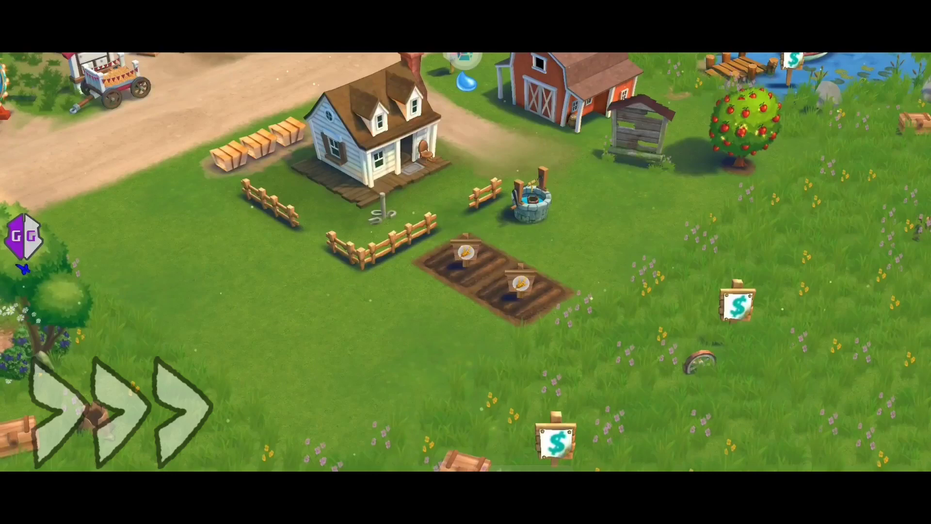
Water and harvest the wheat, then review the Quest Book after levelling up.
{"action": "left_click_drag", "start_coordinate": [448, 251], "coordinate": [535, 296]}
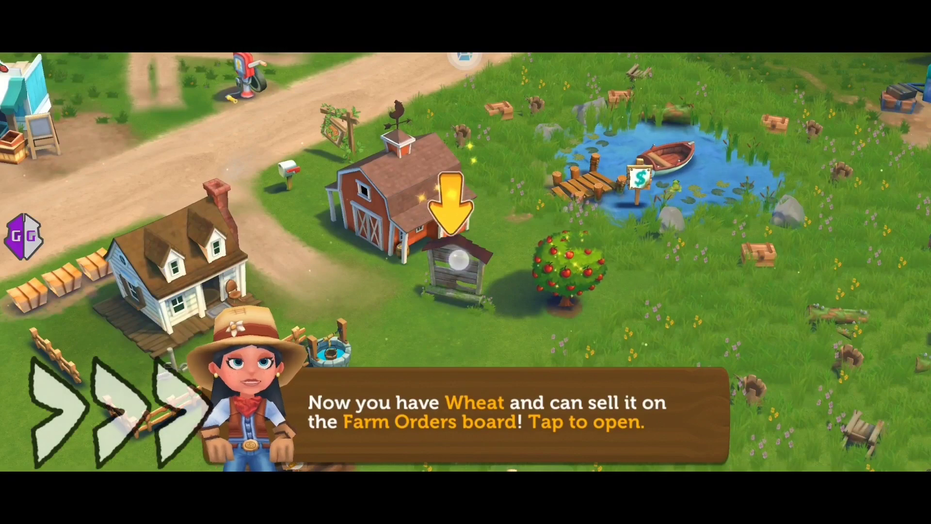
{"action": "left_click", "coordinate": [461, 261]}
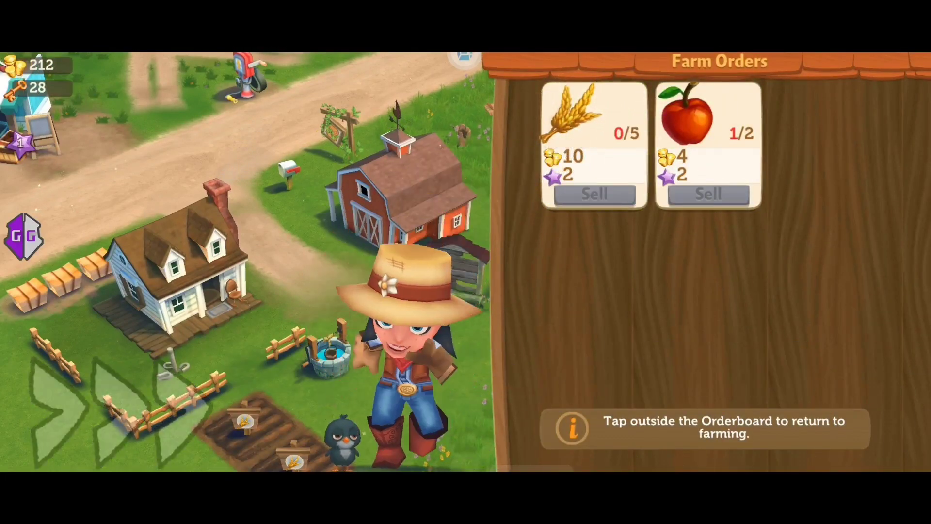
{"action": "left_click", "coordinate": [422, 306]}
{"action": "left_click", "coordinate": [466, 436]}
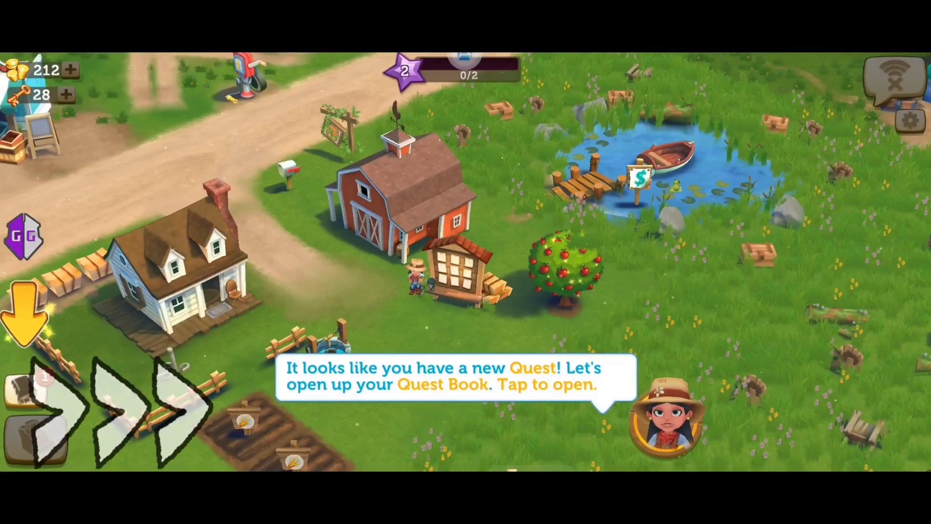
{"action": "left_click", "coordinate": [450, 378]}
{"action": "left_click", "coordinate": [598, 317]}
{"action": "left_click", "coordinate": [460, 385]}
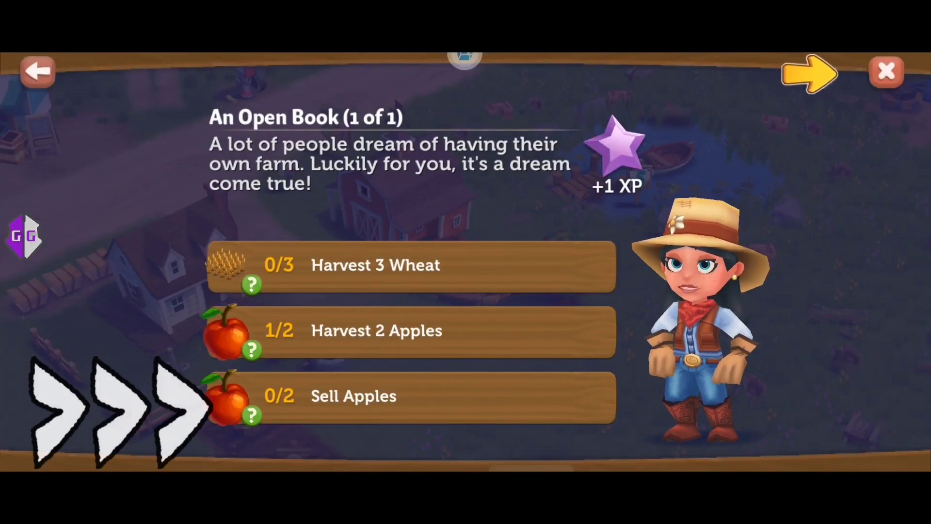
{"action": "left_click", "coordinate": [867, 73]}
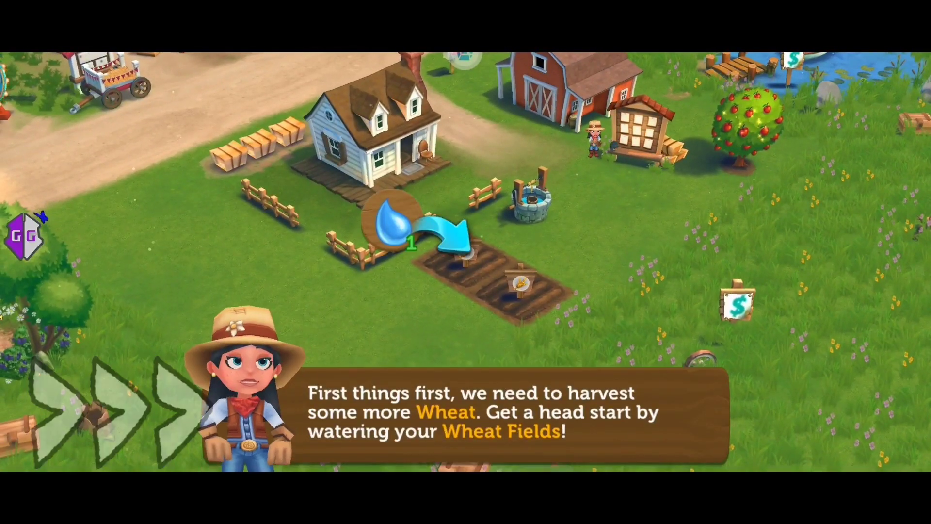
Water the wheat, pick the apples and sell them on the Farm Orders board.
{"action": "left_click", "coordinate": [465, 415]}
{"action": "left_click_drag", "start_coordinate": [446, 249], "coordinate": [509, 291]}
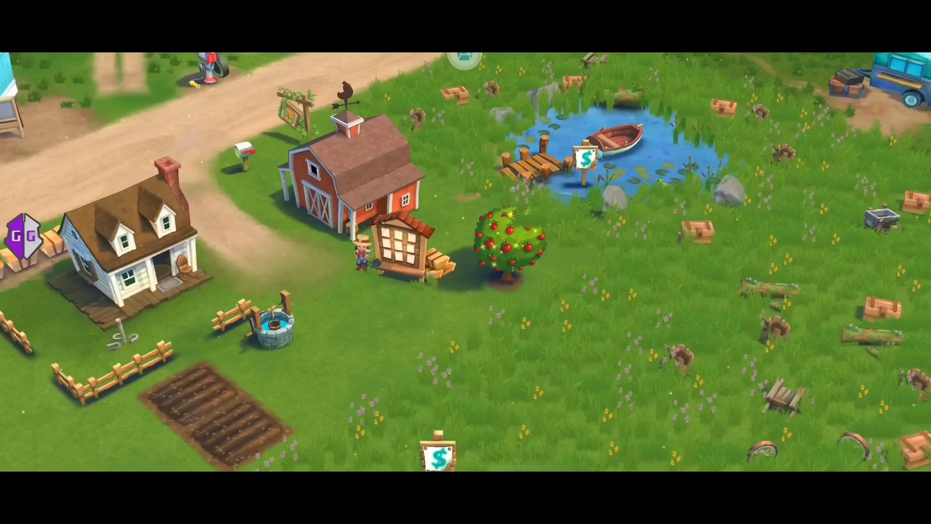
{"action": "left_click", "coordinate": [502, 244]}
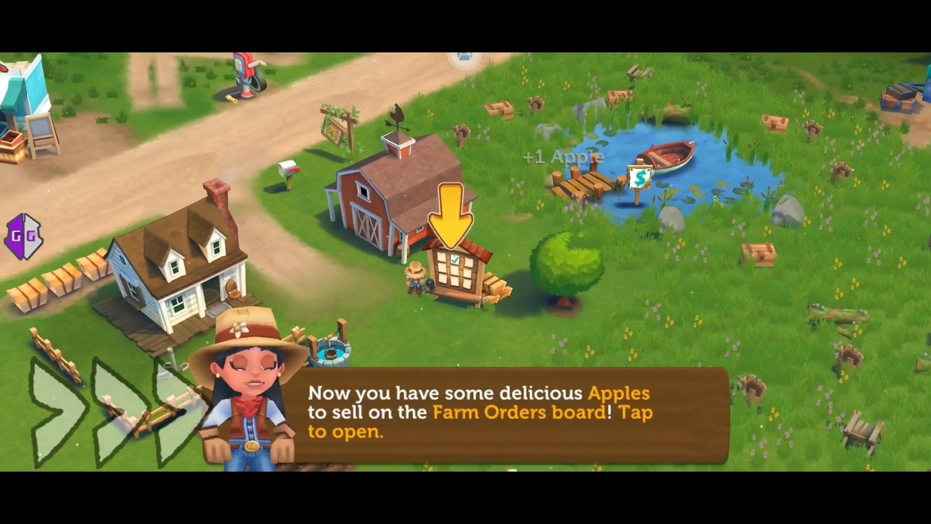
{"action": "left_click", "coordinate": [458, 269]}
{"action": "left_click", "coordinate": [706, 193]}
{"action": "left_click", "coordinate": [219, 291]}
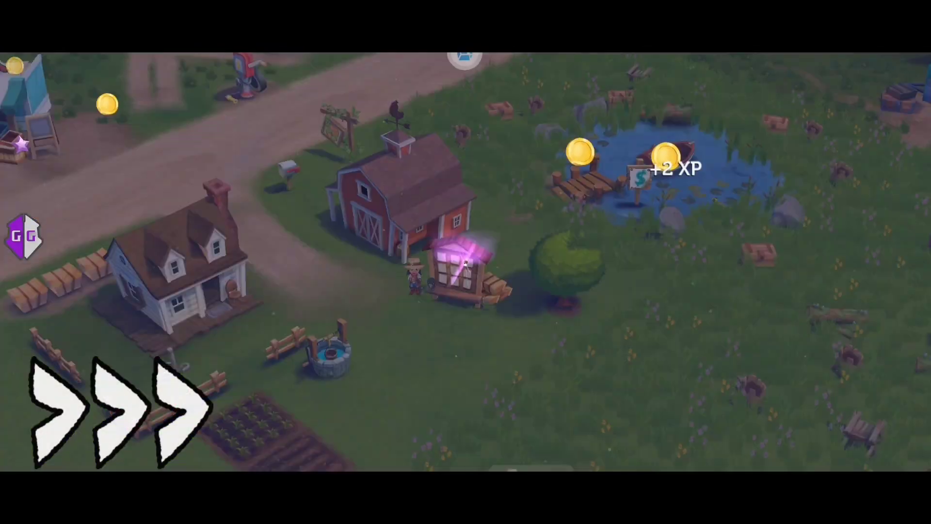
{"action": "left_click", "coordinate": [489, 438]}
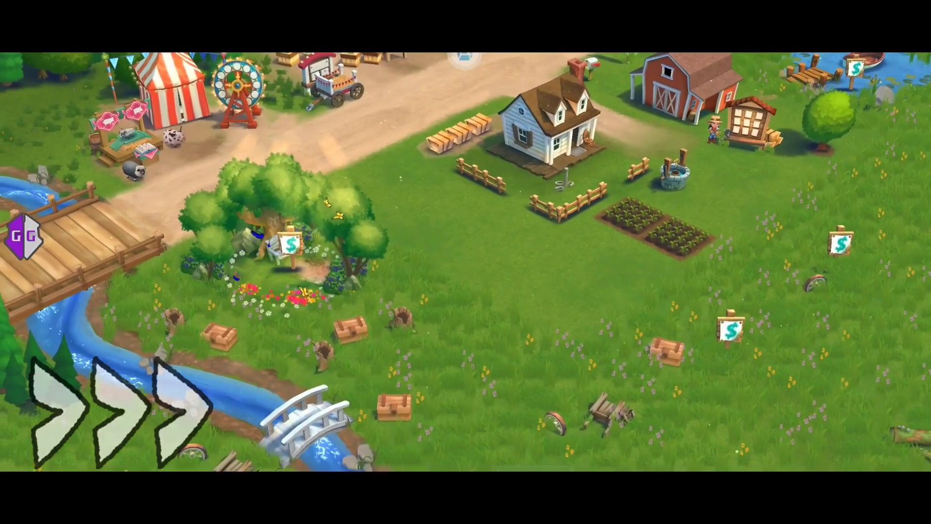
Place the Windmill from Workshops beside the farm house and finish building it.
{"action": "left_click", "coordinate": [33, 393]}
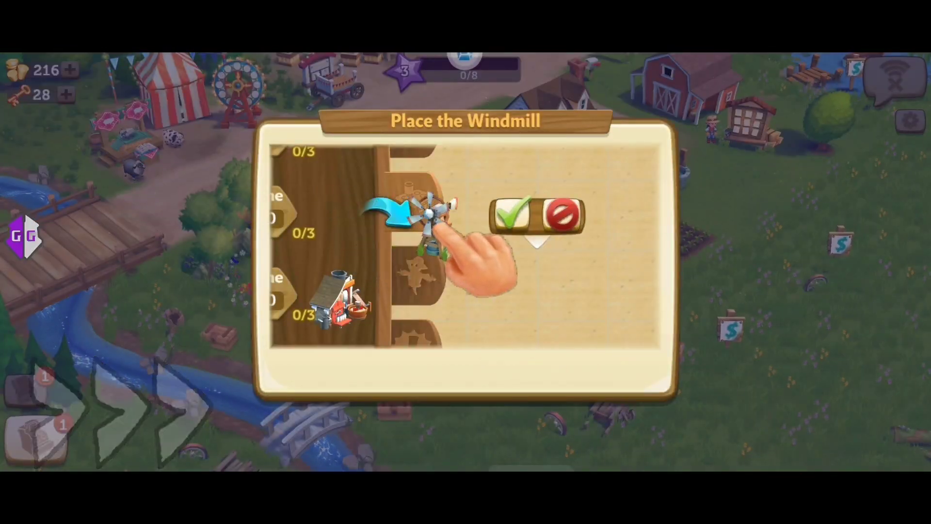
{"action": "left_click", "coordinate": [509, 371]}
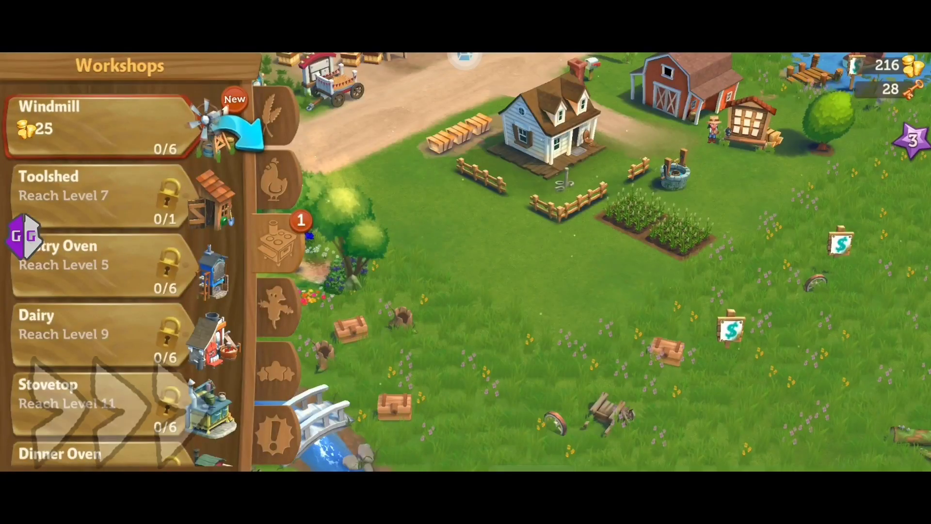
{"action": "left_click_drag", "start_coordinate": [317, 161], "coordinate": [436, 177]}
{"action": "left_click", "coordinate": [395, 94]}
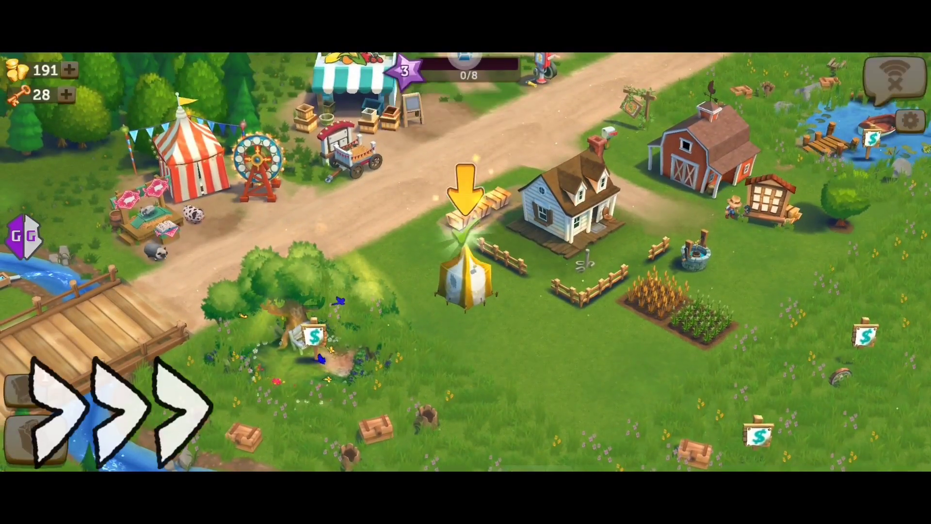
{"action": "left_click", "coordinate": [465, 273]}
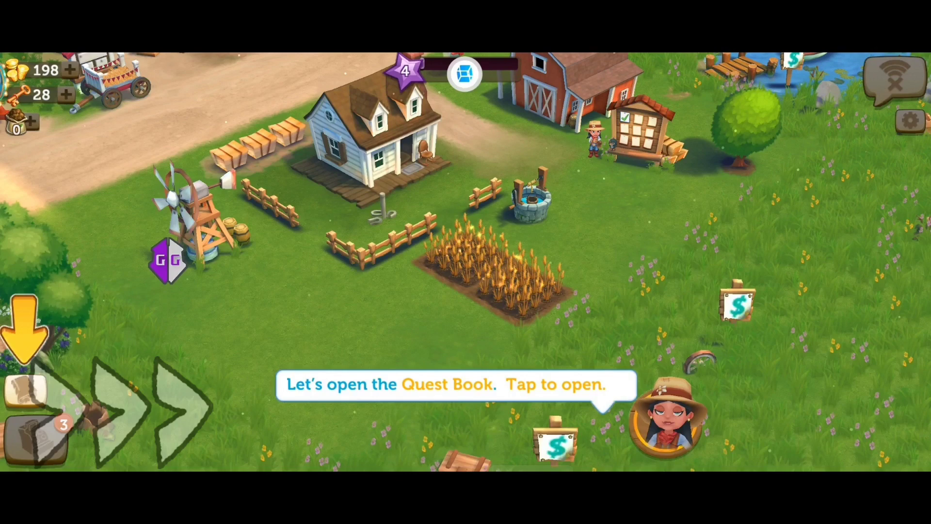
Check the Back To Your Roots quest details in the Quest Book.
{"action": "left_click", "coordinate": [26, 389]}
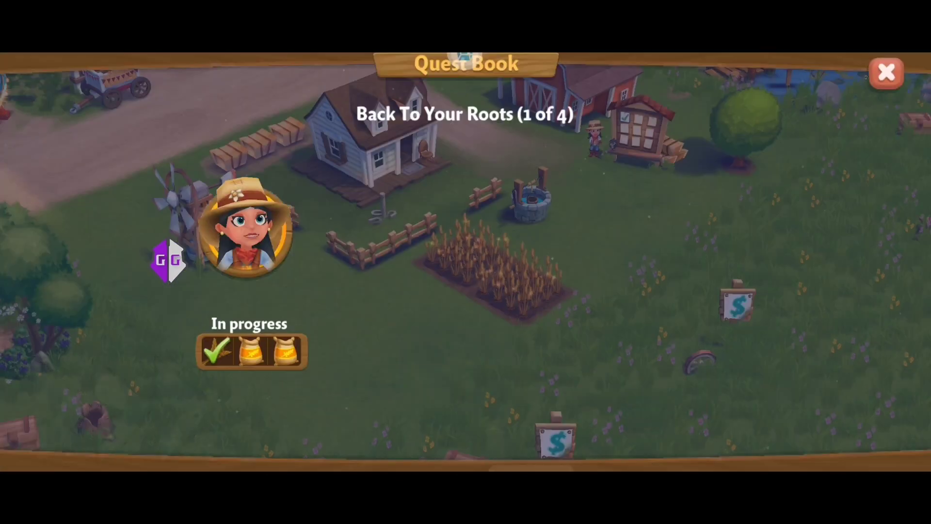
{"action": "left_click", "coordinate": [598, 338]}
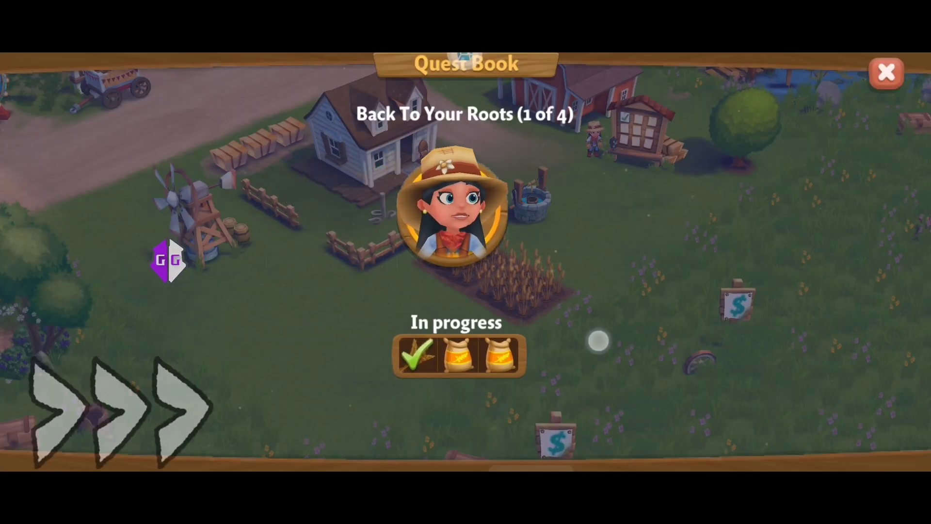
{"action": "left_click", "coordinate": [886, 72]}
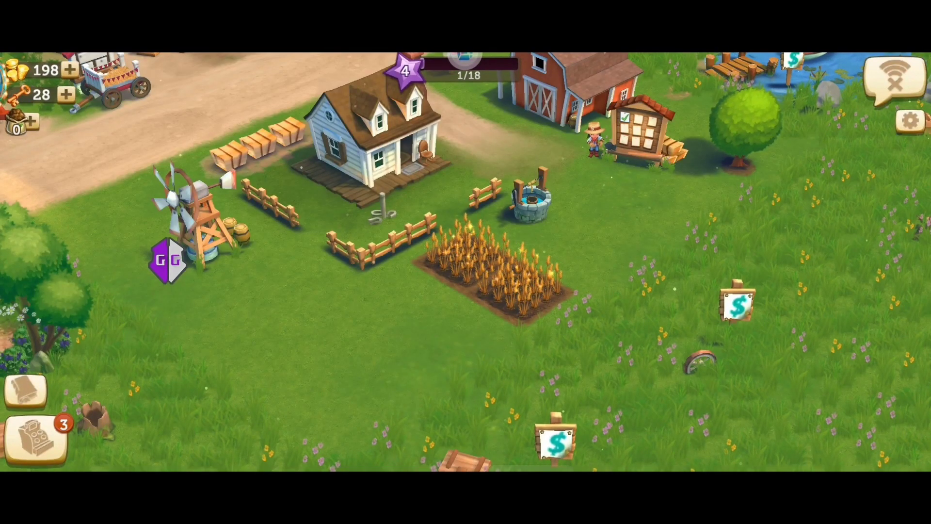
Attach GameGuardian to FarmVille 2 Country Escape and limit memory ranges to Ca and A.
{"action": "left_click", "coordinate": [168, 260]}
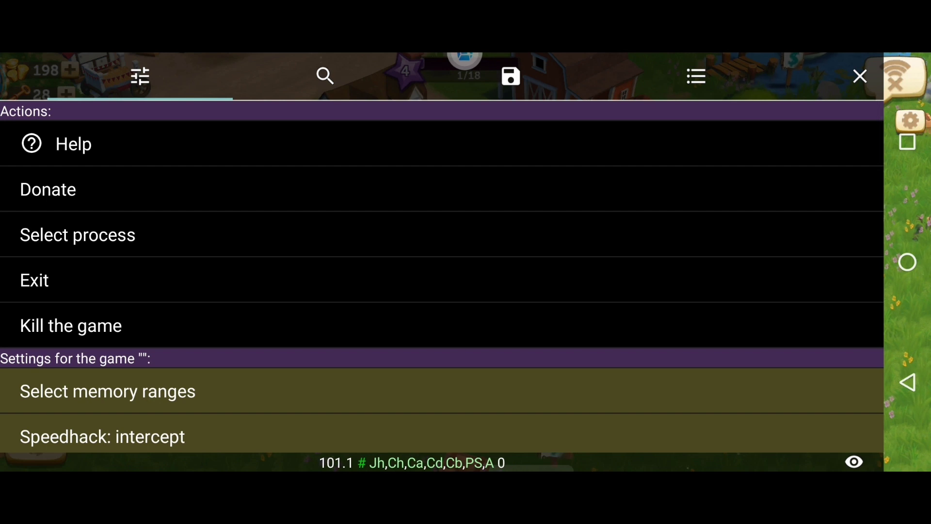
{"action": "left_click", "coordinate": [58, 88]}
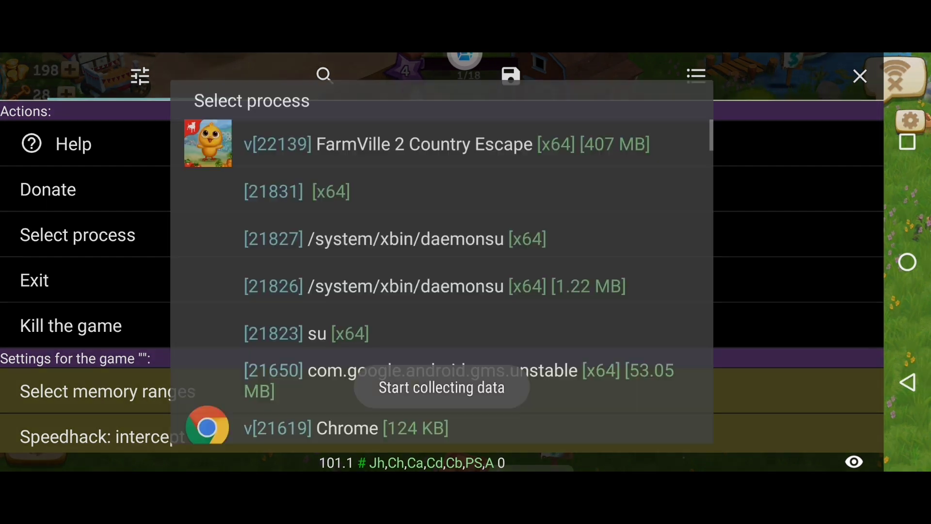
{"action": "left_click", "coordinate": [271, 141]}
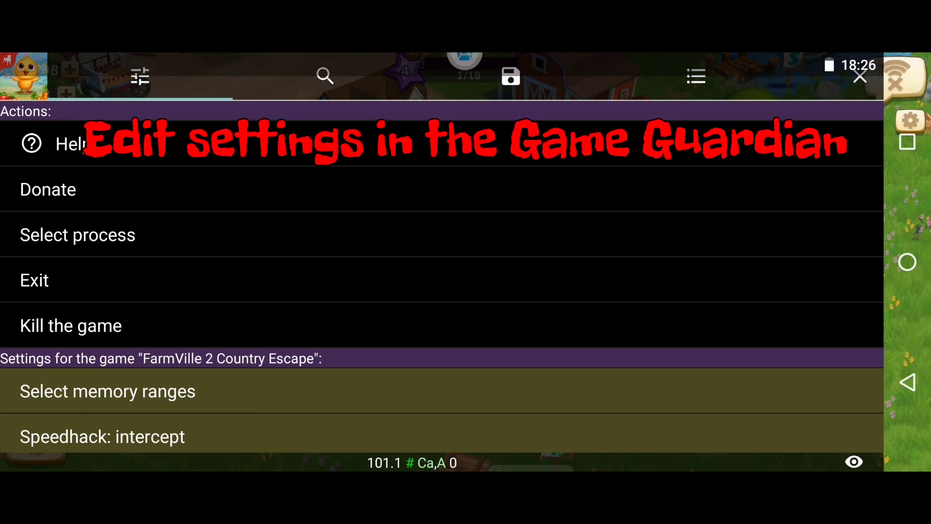
{"action": "left_click_drag", "start_coordinate": [686, 368], "coordinate": [764, 231]}
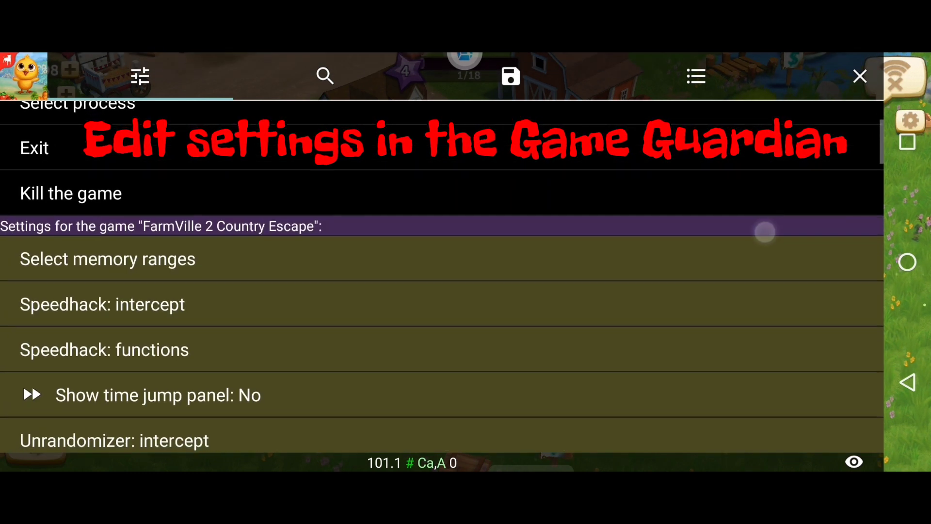
{"action": "left_click", "coordinate": [167, 260]}
{"action": "left_click_drag", "start_coordinate": [628, 284], "coordinate": [691, 235]}
{"action": "left_click_drag", "start_coordinate": [686, 324], "coordinate": [686, 237]}
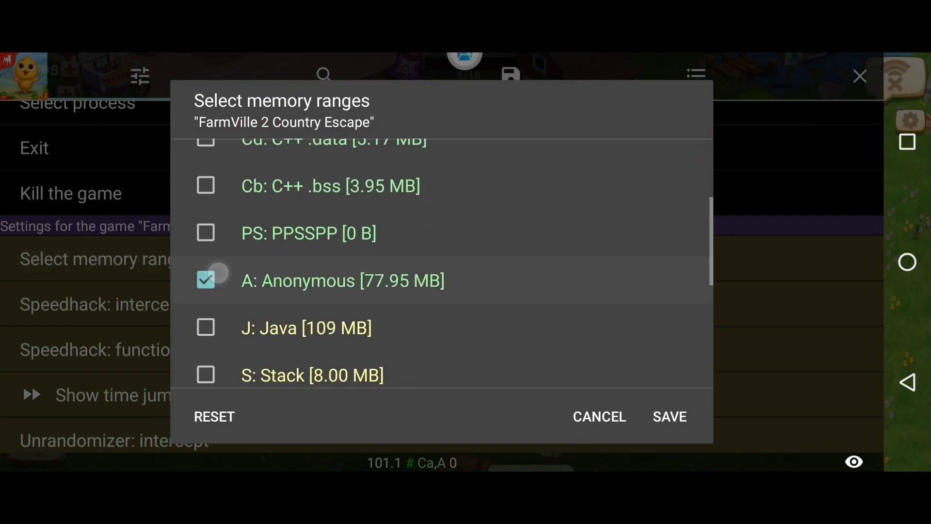
{"action": "left_click_drag", "start_coordinate": [628, 304], "coordinate": [628, 196]}
{"action": "left_click", "coordinate": [669, 416]}
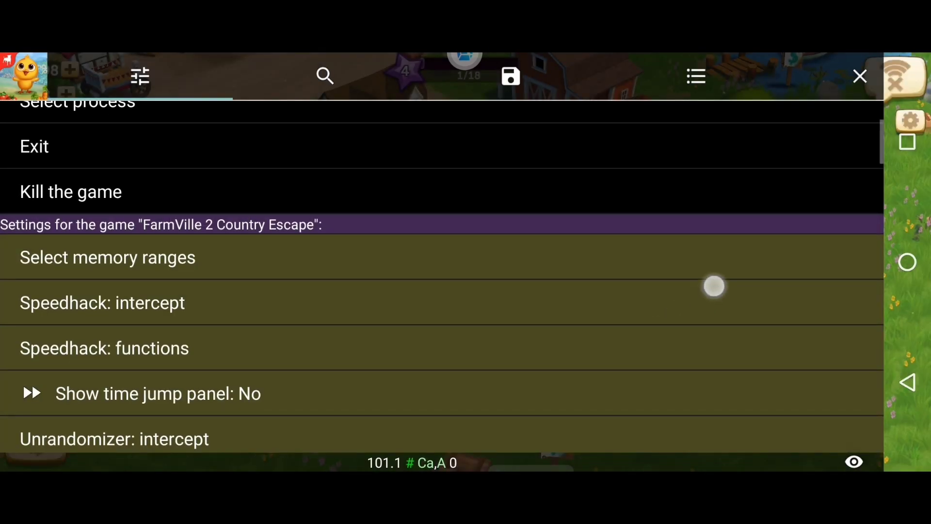
{"action": "left_click_drag", "start_coordinate": [713, 284], "coordinate": [713, 217]}
{"action": "mouse_move", "coordinate": [742, 313]}
{"action": "left_mouse_down"}
{"action": "mouse_move", "coordinate": [742, 216]}
{"action": "mouse_move", "coordinate": [717, 228]}
{"action": "left_mouse_up"}
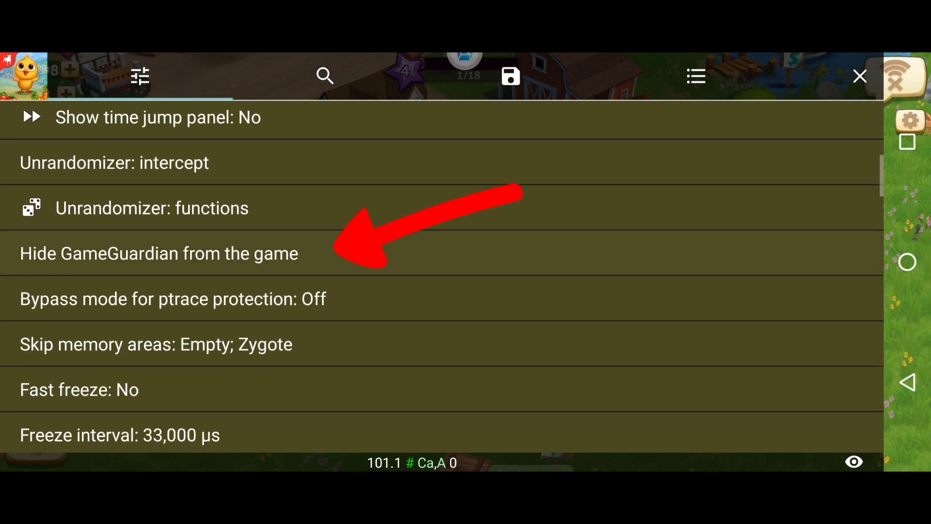
Set the Hide GameGuardian from the game option to level 2.
{"action": "left_click", "coordinate": [145, 251]}
{"action": "left_click", "coordinate": [206, 240]}
{"action": "left_click", "coordinate": [206, 287]}
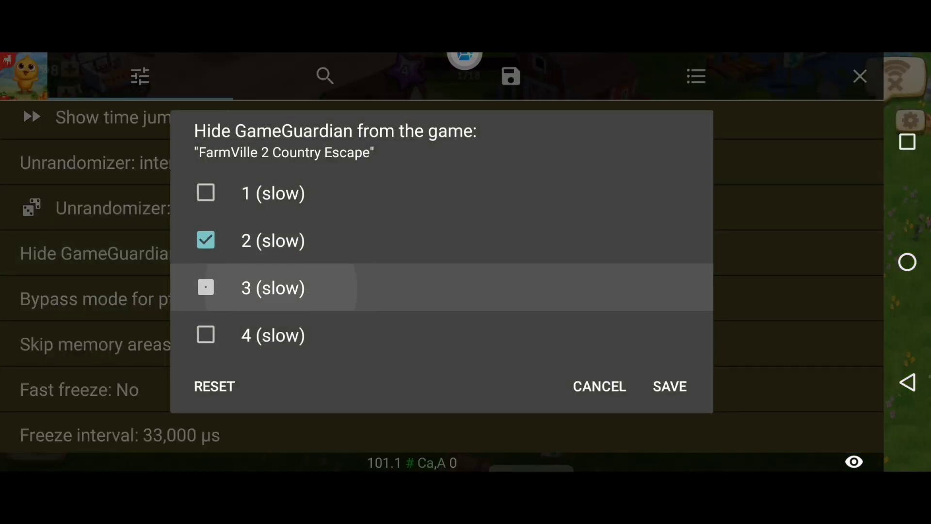
{"action": "left_click", "coordinate": [669, 386]}
{"action": "left_click_drag", "start_coordinate": [717, 260], "coordinate": [717, 138]}
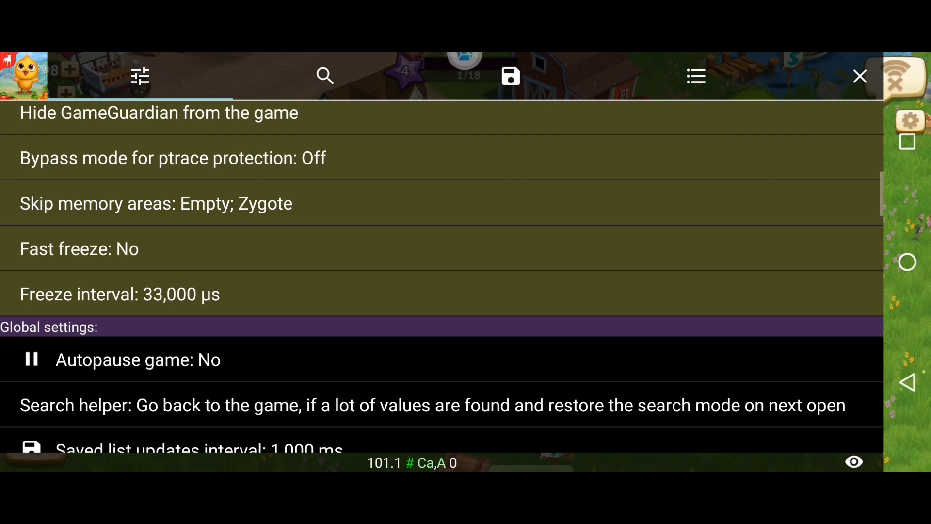
{"action": "left_click_drag", "start_coordinate": [727, 349], "coordinate": [743, 215]}
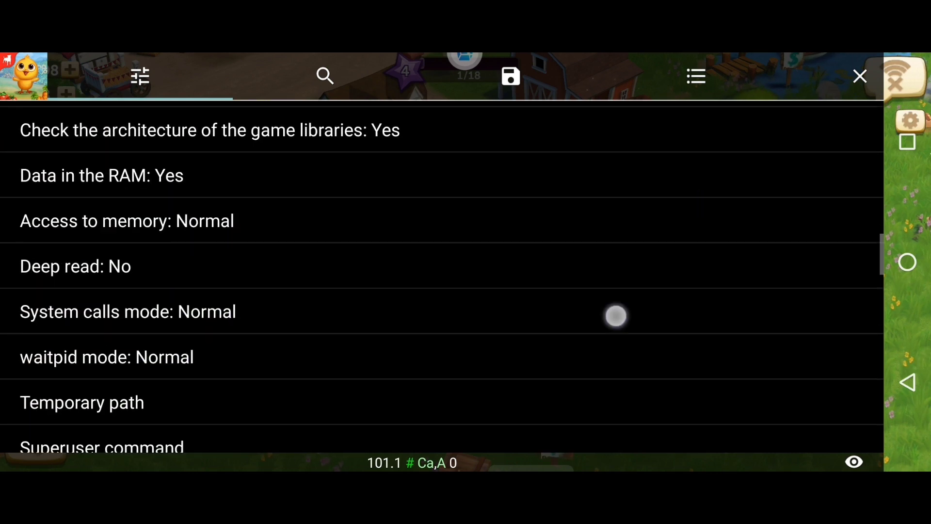
{"action": "left_click_drag", "start_coordinate": [615, 313], "coordinate": [616, 182]}
{"action": "left_click_drag", "start_coordinate": [709, 291], "coordinate": [710, 218]}
Keep Prevent unload at Level 2, then reopen GameGuardian over the farm.
{"action": "left_click", "coordinate": [517, 343]}
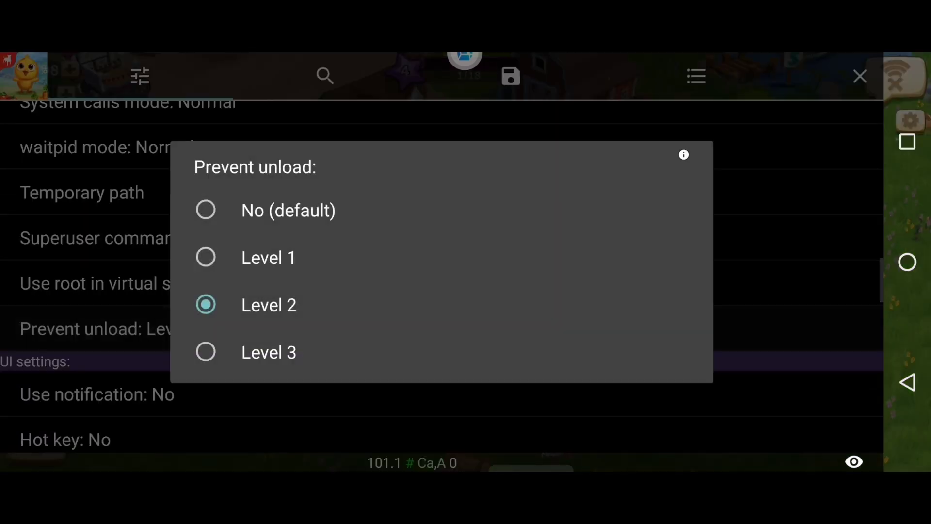
{"action": "left_click", "coordinate": [248, 304]}
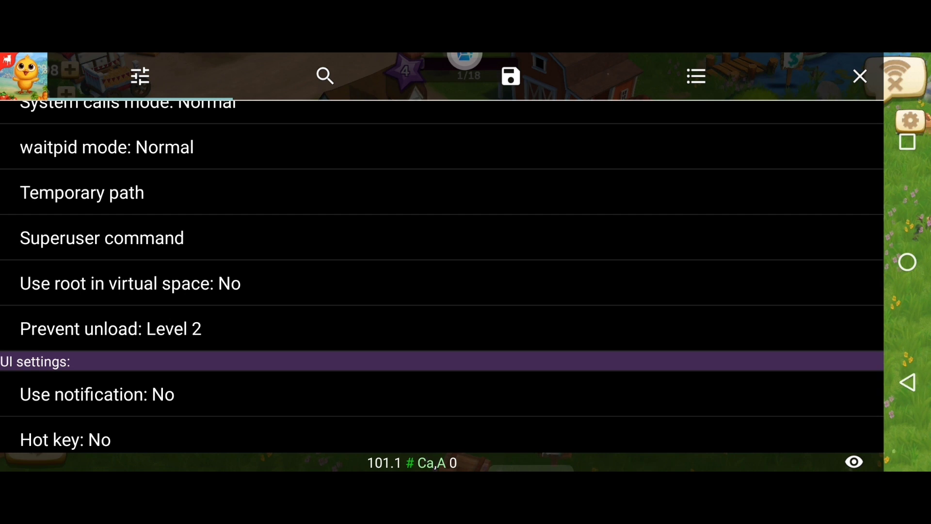
{"action": "left_click", "coordinate": [860, 76]}
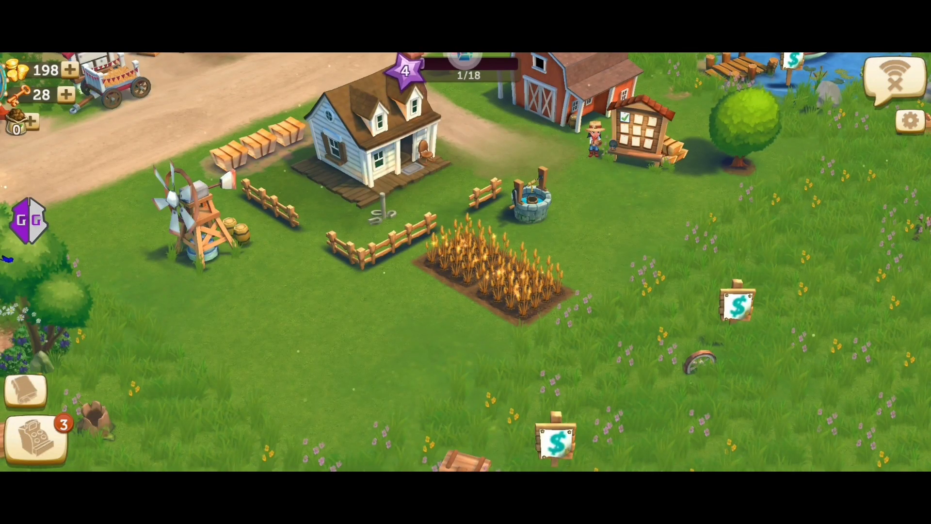
{"action": "left_click", "coordinate": [29, 221]}
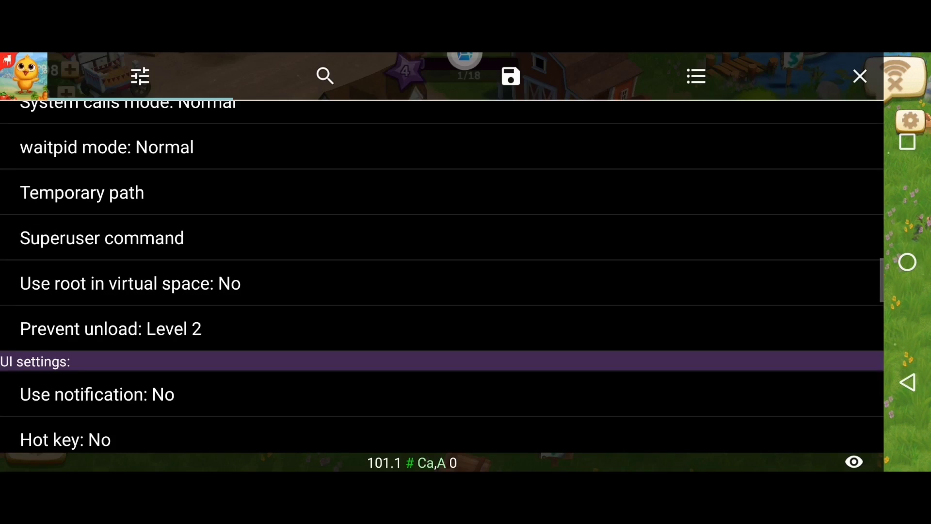
Run a Known Dword search for the 198 coin value, finding 7,498 matches.
{"action": "left_click", "coordinate": [331, 82]}
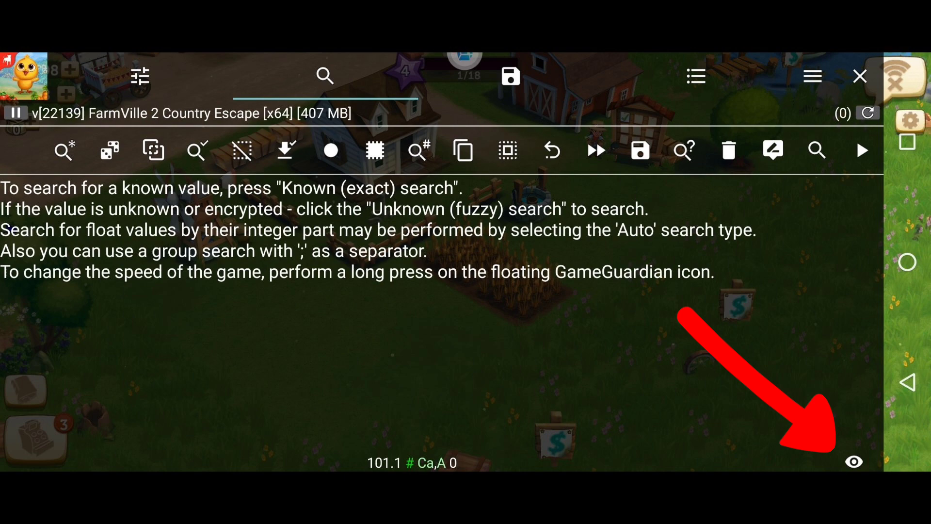
{"action": "left_click", "coordinate": [853, 461]}
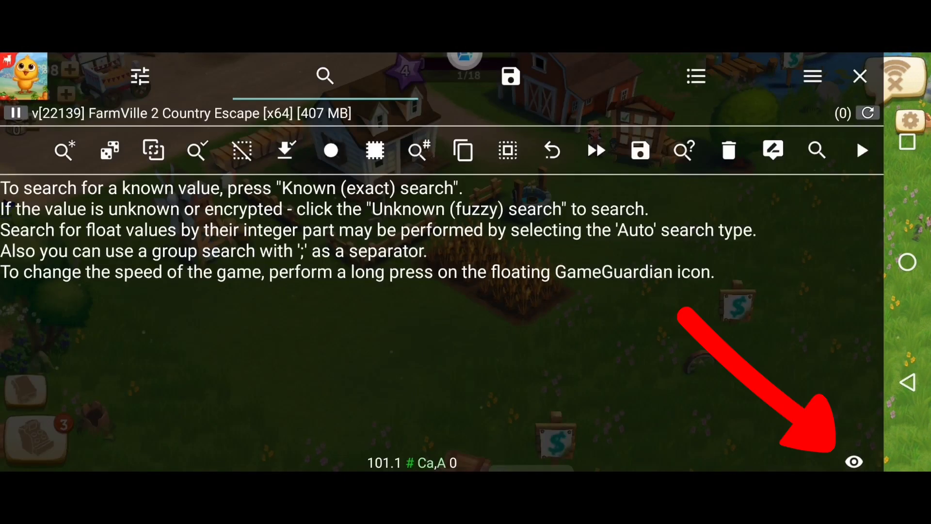
{"action": "left_click", "coordinate": [816, 150]}
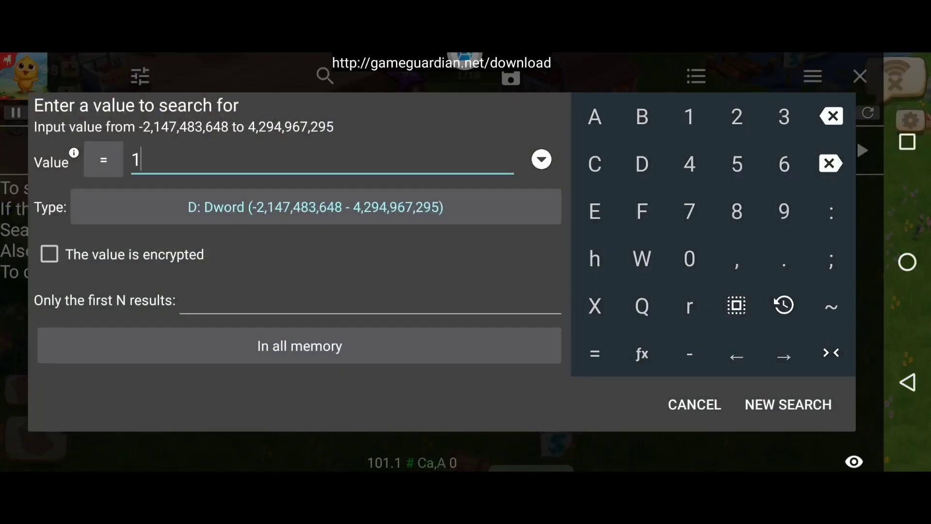
{"action": "left_click", "coordinate": [789, 404]}
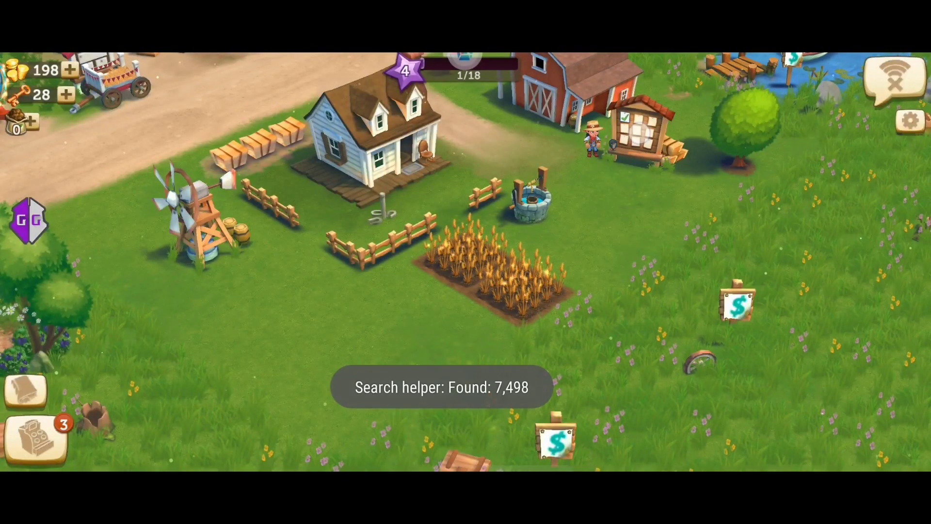
Sell the wheat order and refine the search to 208, leaving three addresses.
{"action": "left_click", "coordinate": [640, 130]}
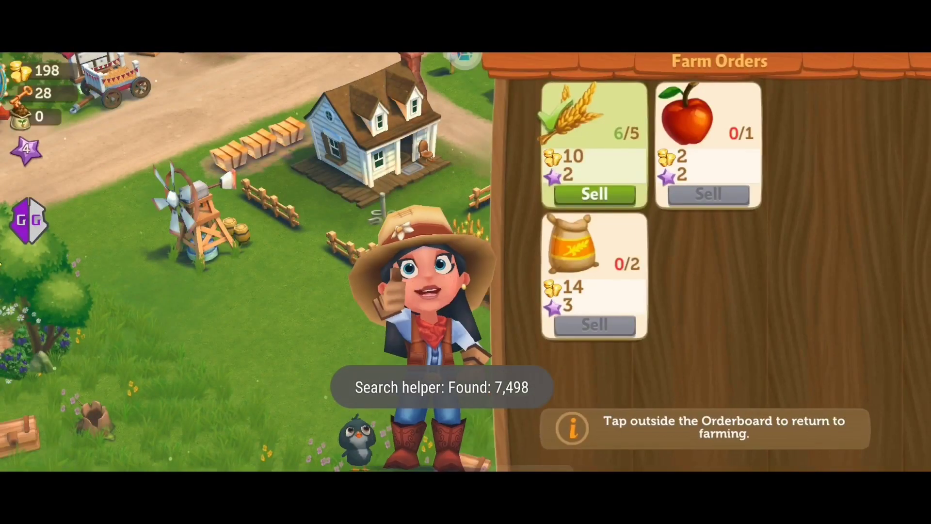
{"action": "left_click", "coordinate": [593, 194]}
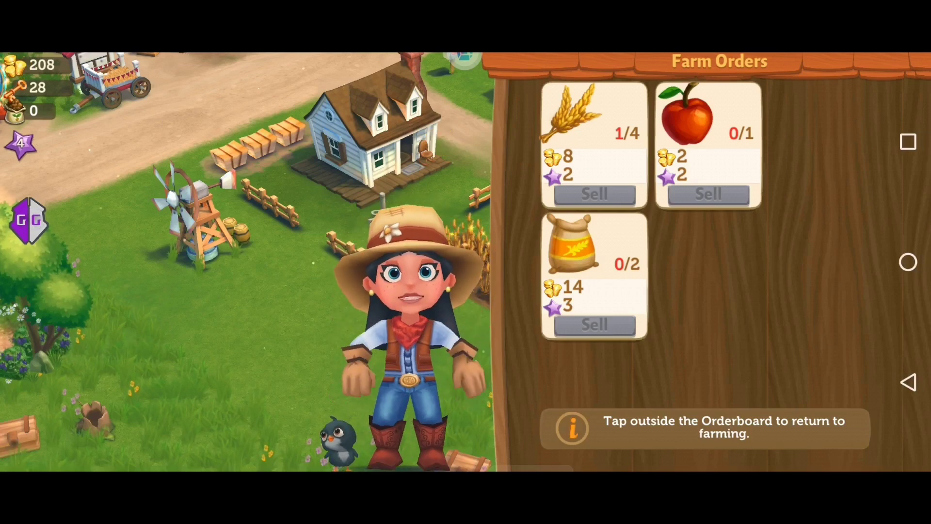
{"action": "left_click", "coordinate": [462, 60]}
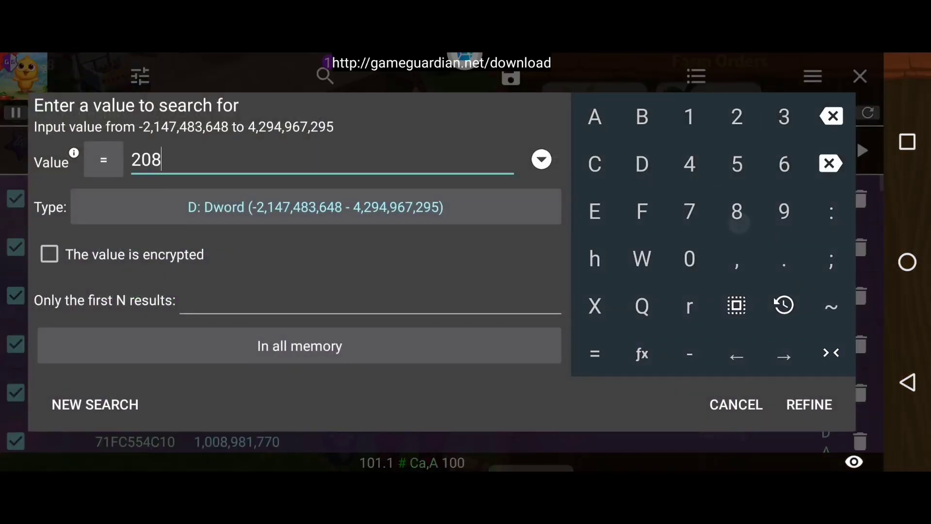
{"action": "left_click", "coordinate": [815, 406]}
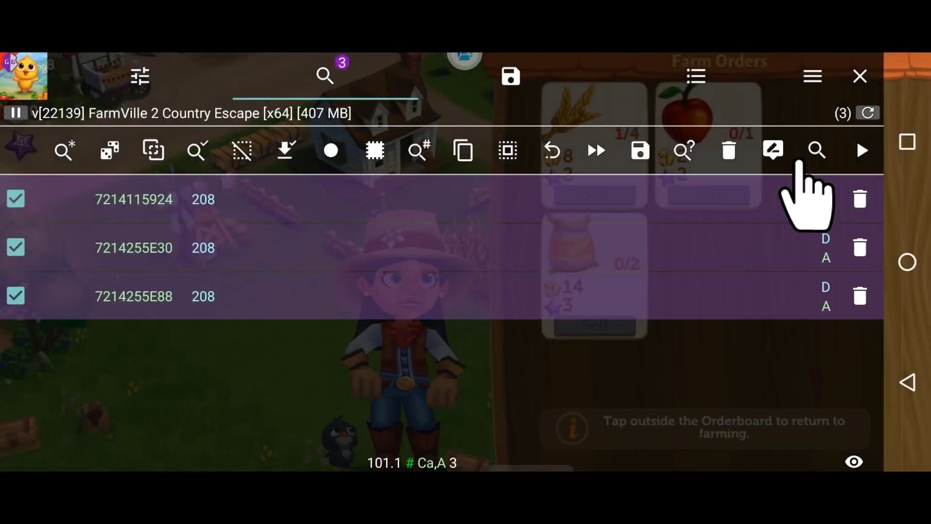
Set all three coin addresses to 1,000,000.
{"action": "left_click", "coordinate": [773, 150]}
{"action": "left_click", "coordinate": [689, 116]}
{"action": "type", "text": "1000000"}
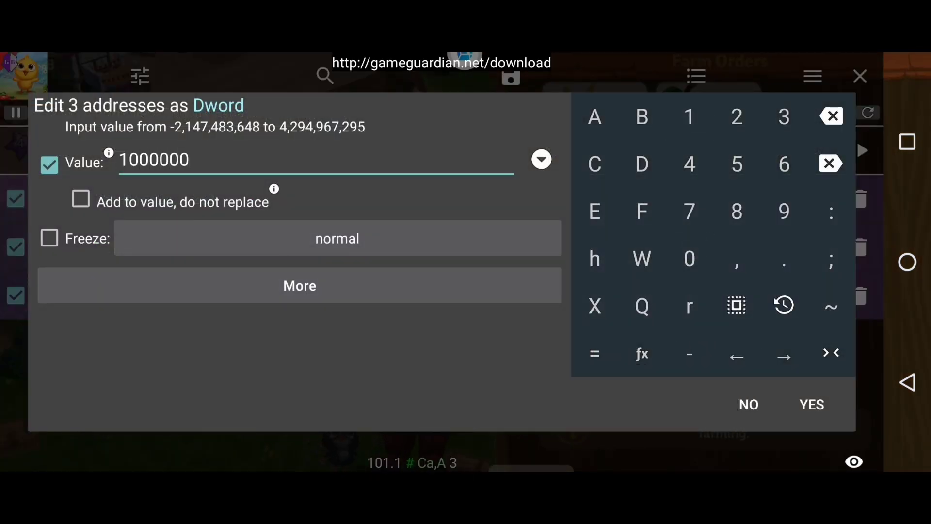
{"action": "left_click", "coordinate": [812, 404]}
Sell the wheat order, close Farm Orders, and view the Look Like a Million achievement.
{"action": "left_click", "coordinate": [861, 76]}
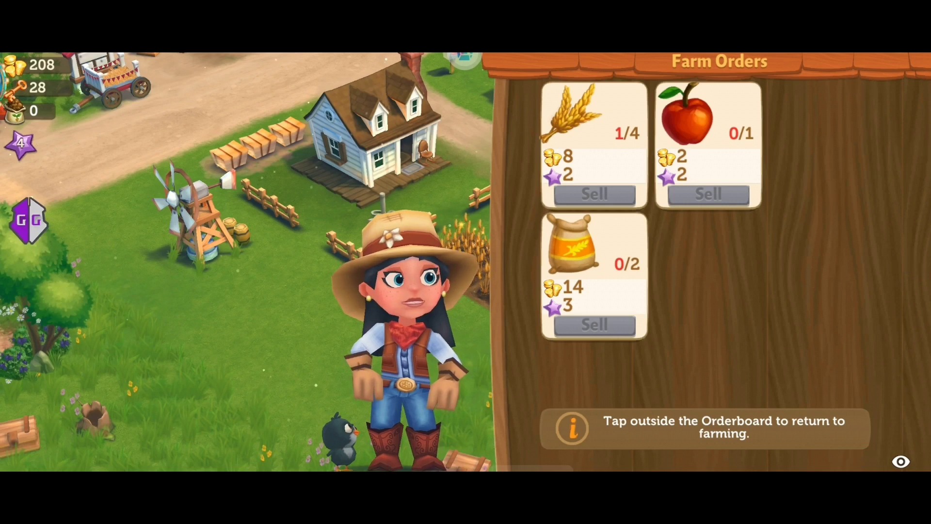
{"action": "left_click", "coordinate": [600, 142]}
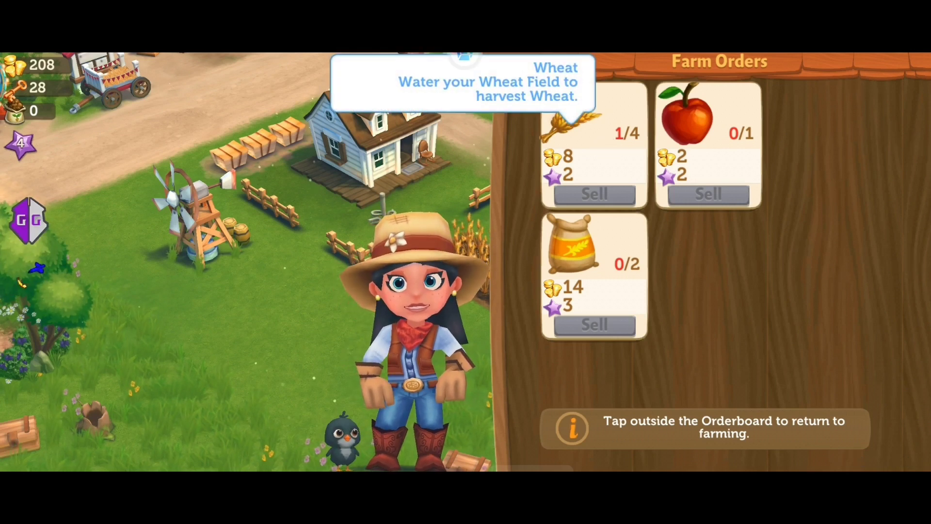
{"action": "left_click", "coordinate": [514, 280]}
{"action": "left_click", "coordinate": [645, 140]}
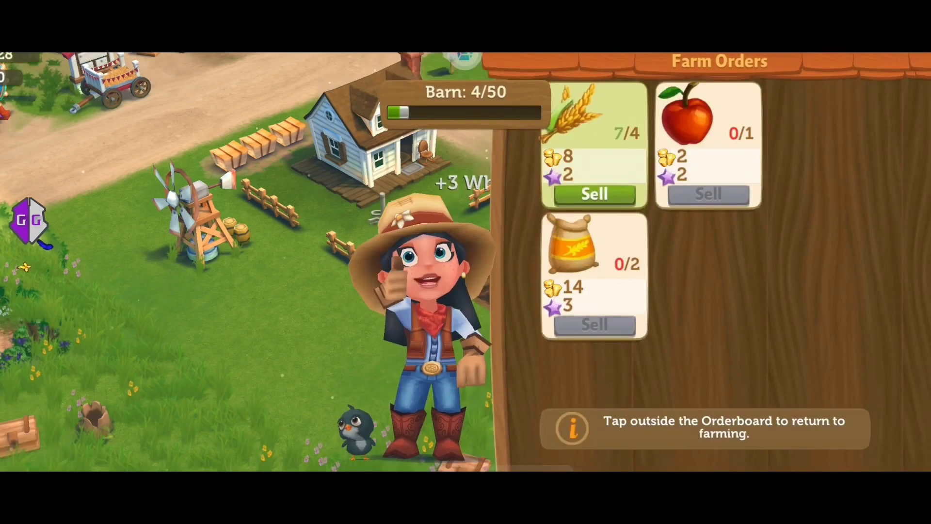
{"action": "left_click", "coordinate": [592, 270]}
{"action": "left_click", "coordinate": [592, 193]}
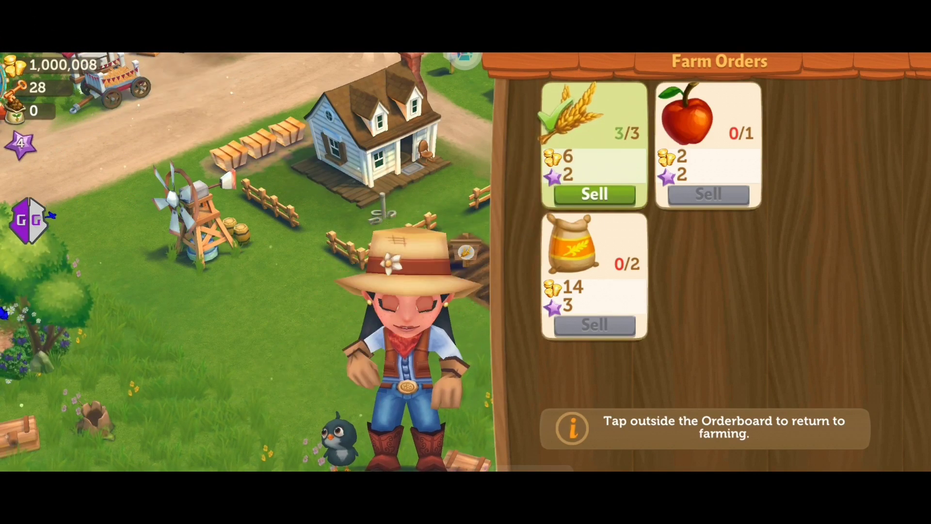
{"action": "key", "text": "Escape"}
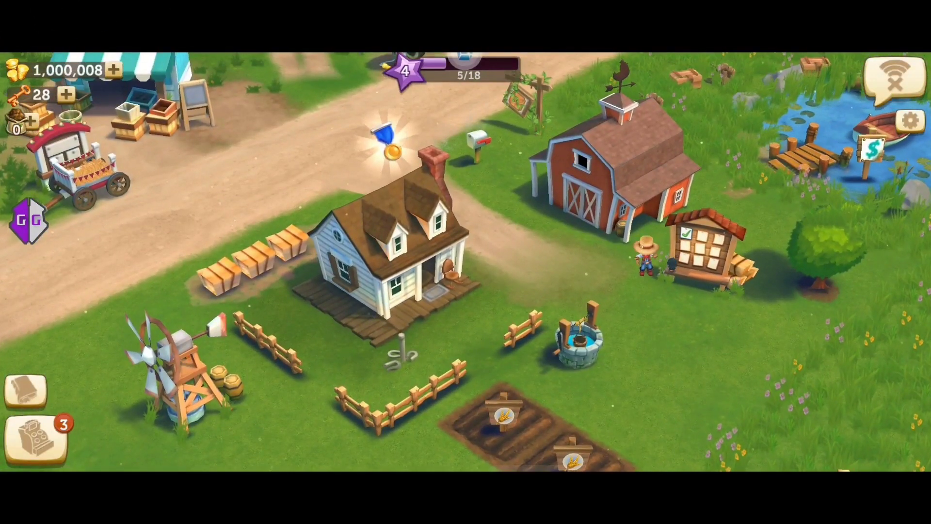
{"action": "left_click", "coordinate": [386, 138]}
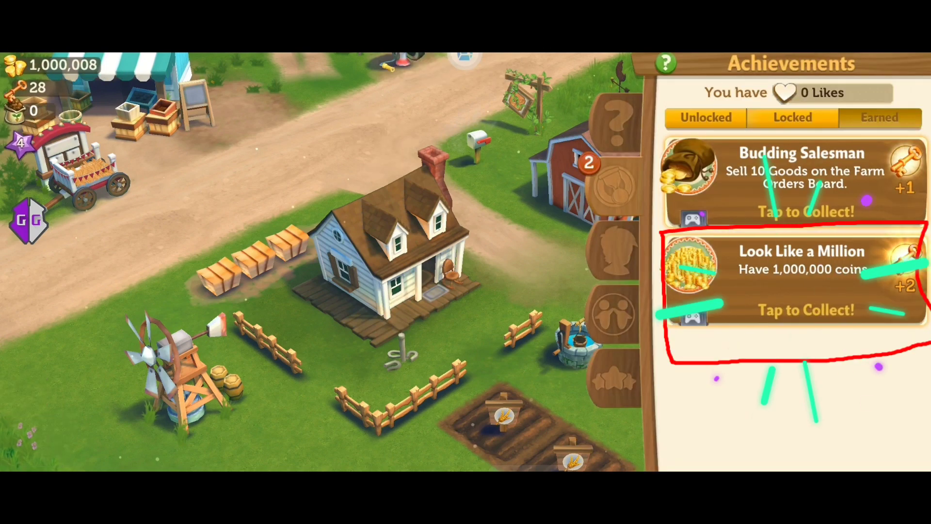
{"action": "key", "text": "Escape"}
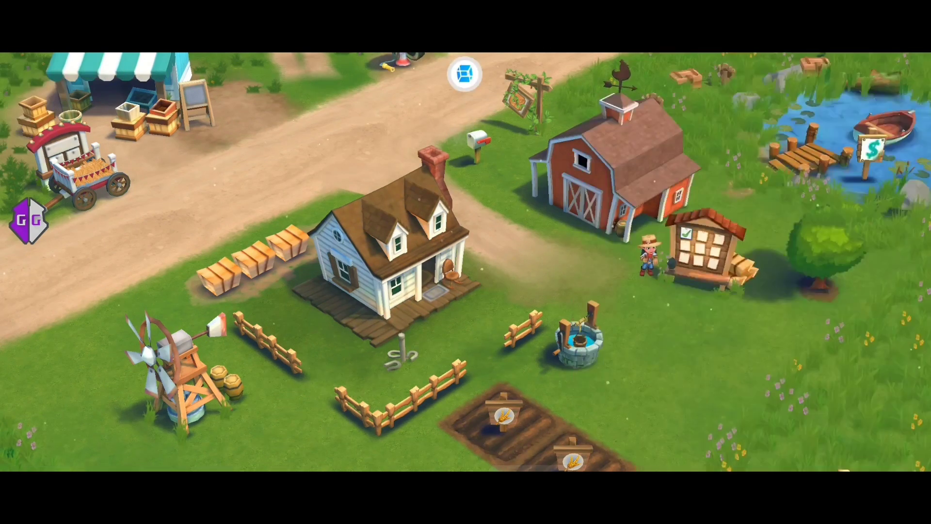
{"action": "scroll", "coordinate": [682, 267], "scroll_direction": "down", "scroll_amount": 2}
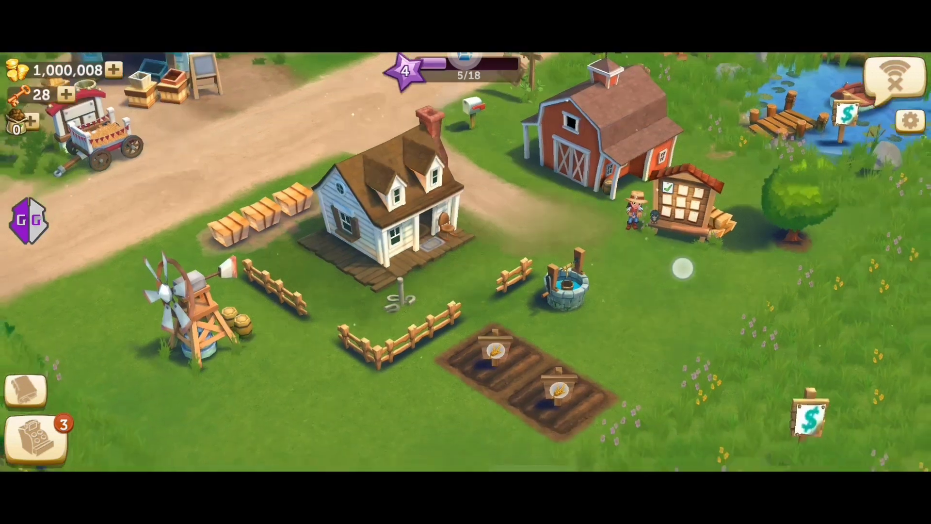
{"action": "scroll", "coordinate": [682, 281], "scroll_direction": "down", "scroll_amount": 2}
{"action": "scroll", "coordinate": [681, 281], "scroll_direction": "down", "scroll_amount": 2}
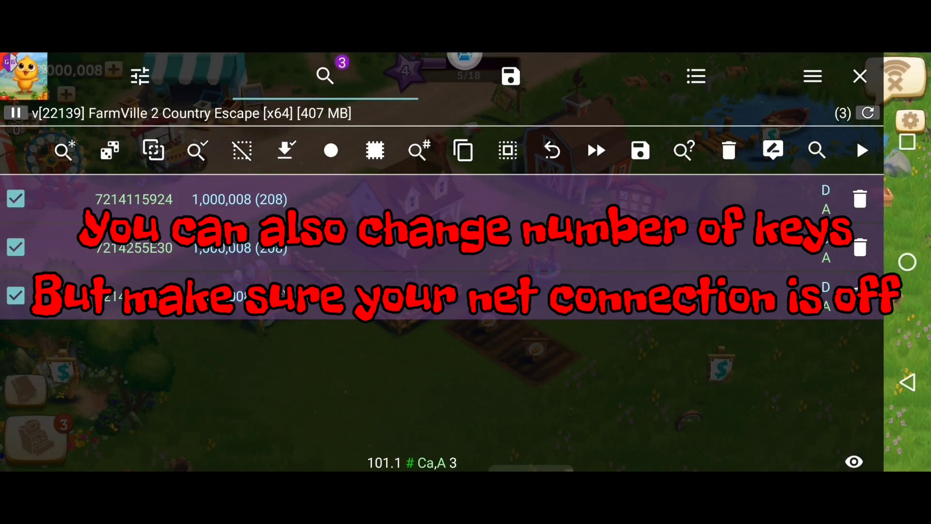
Run a new Dword search for 28 keys (56,902 matches), then water a crop plot.
{"action": "left_click", "coordinate": [816, 150]}
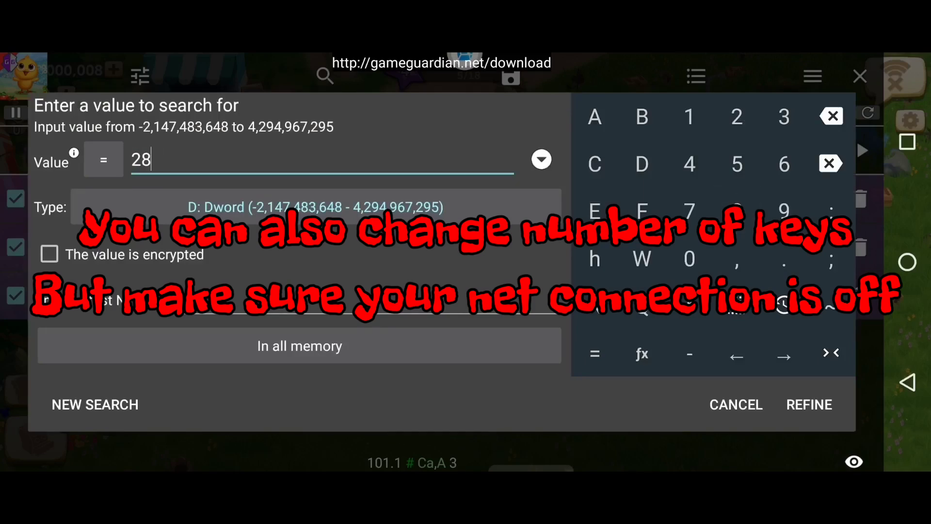
{"action": "left_click", "coordinate": [91, 414]}
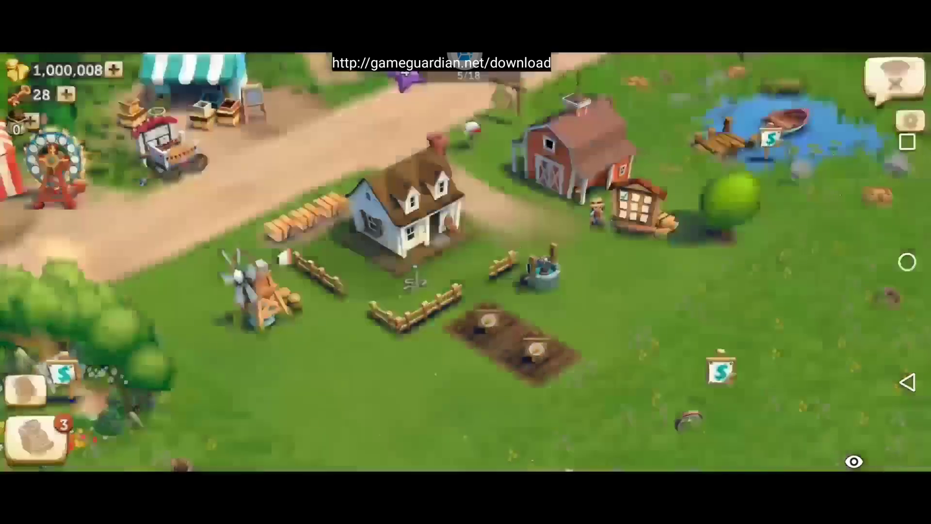
{"action": "left_click", "coordinate": [499, 320]}
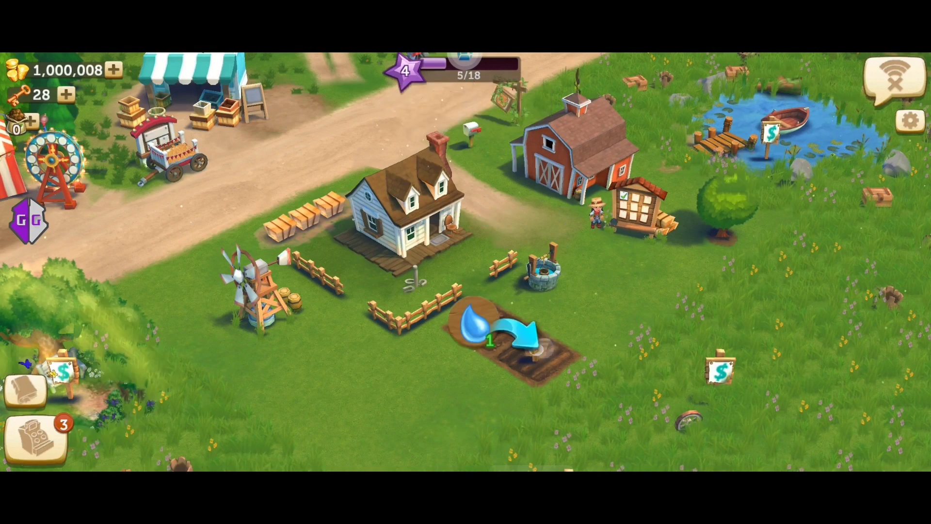
Spend a key to finish the wheat and refine the key search to 27.
{"action": "left_click", "coordinate": [559, 357]}
{"action": "left_click", "coordinate": [461, 292]}
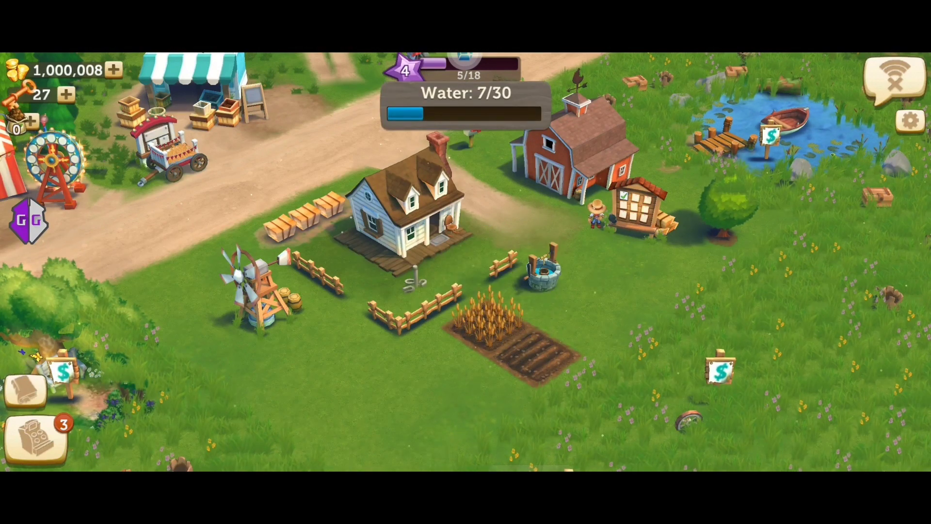
{"action": "left_click", "coordinate": [30, 223]}
{"action": "left_click", "coordinate": [325, 75]}
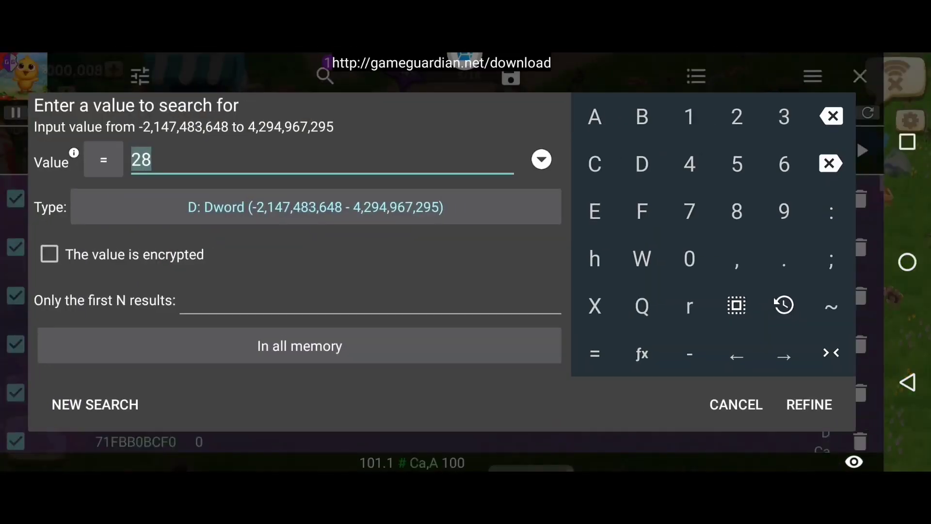
{"action": "left_click", "coordinate": [807, 404]}
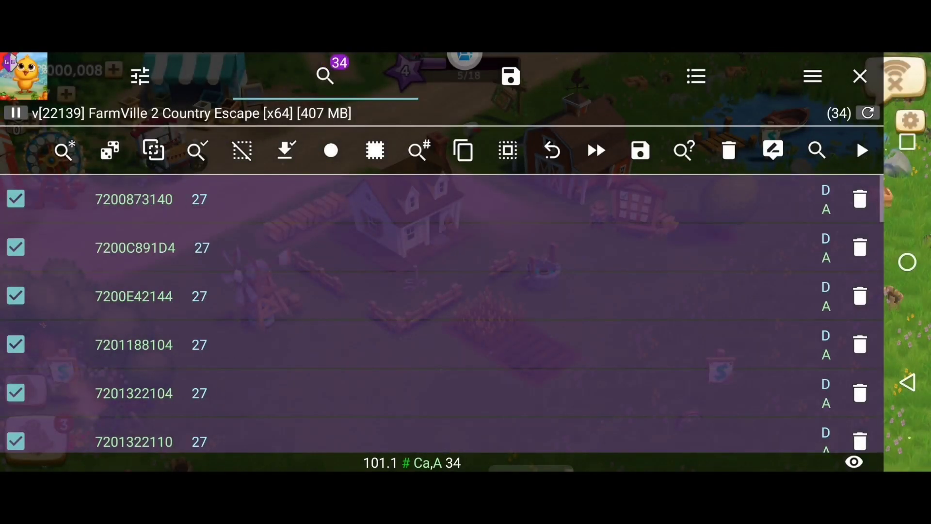
{"action": "scroll", "coordinate": [681, 354], "scroll_direction": "down", "scroll_amount": 5}
{"action": "left_click", "coordinate": [860, 78]}
Spend another key, refine to 26, and set the three addresses to 1,000,000.
{"action": "left_click", "coordinate": [509, 327]}
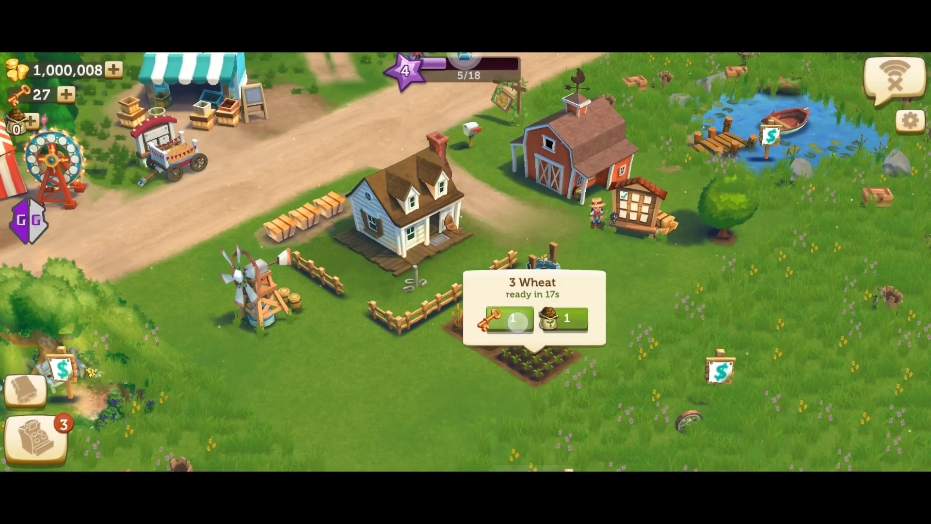
{"action": "left_click", "coordinate": [557, 318]}
{"action": "left_click", "coordinate": [29, 222]}
{"action": "left_click", "coordinate": [814, 157]}
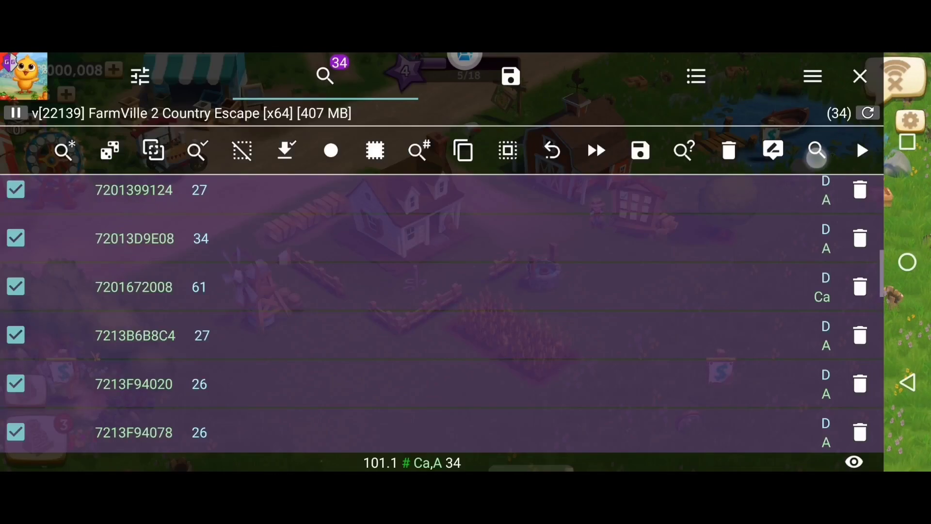
{"action": "type", "text": "26"}
{"action": "left_click", "coordinate": [803, 405]}
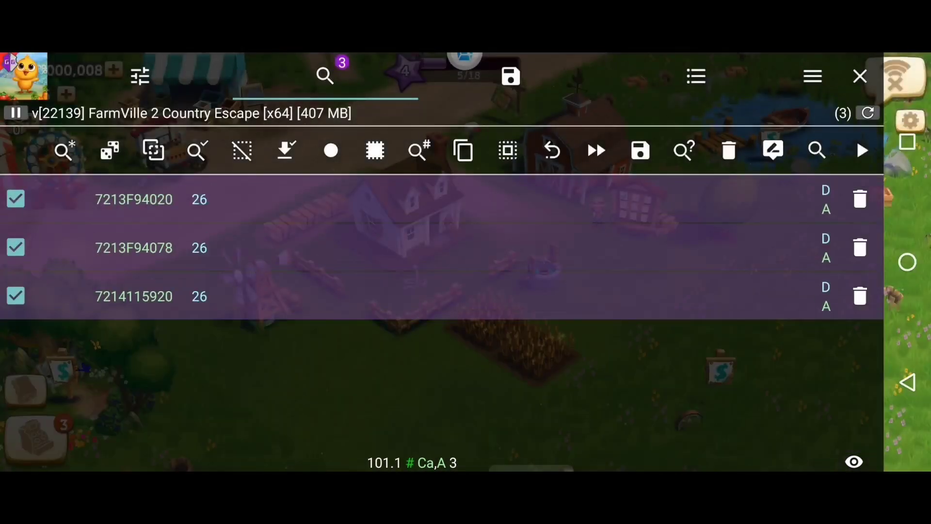
{"action": "left_click", "coordinate": [773, 150]}
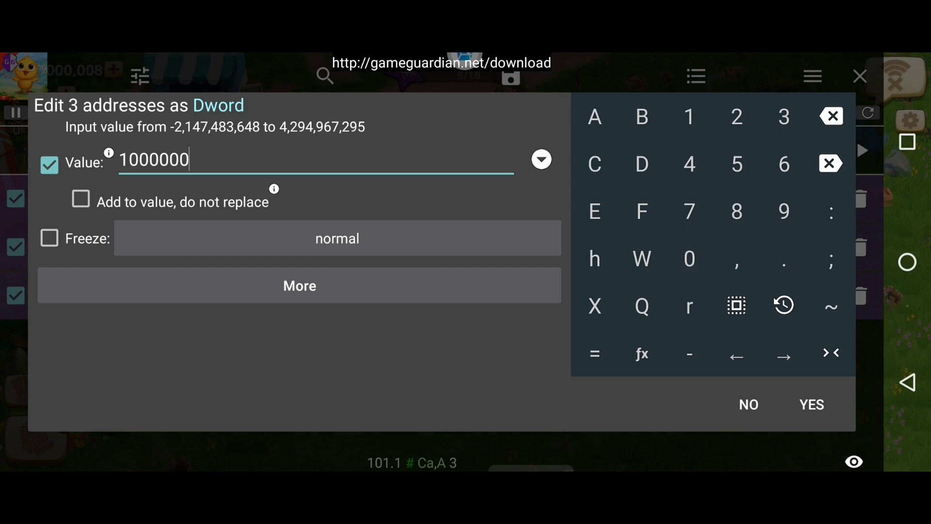
{"action": "left_click", "coordinate": [812, 404]}
{"action": "left_click", "coordinate": [860, 77]}
Harvest the wheat and buy Flour x2, x5 and x10 batches with keys at the windmill.
{"action": "left_click", "coordinate": [547, 352]}
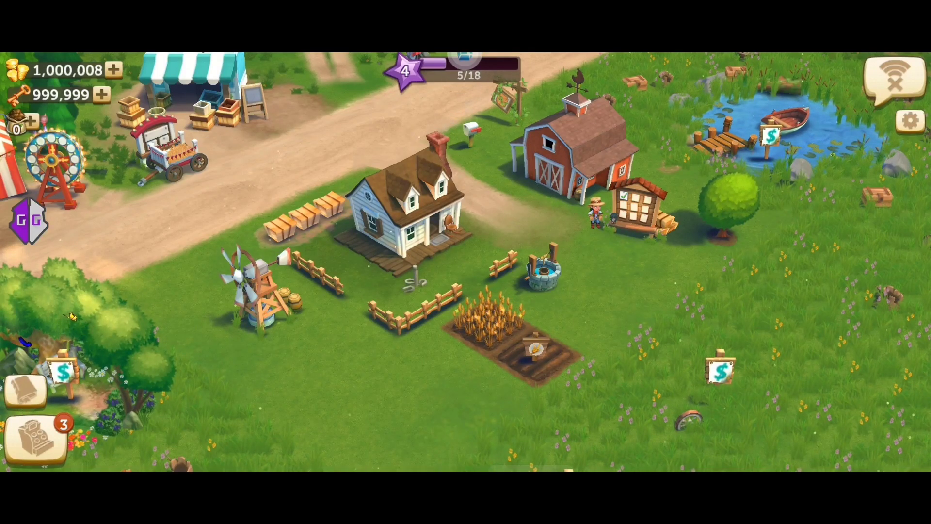
{"action": "left_click", "coordinate": [258, 288]}
{"action": "left_click", "coordinate": [466, 390]}
{"action": "left_click", "coordinate": [681, 329]}
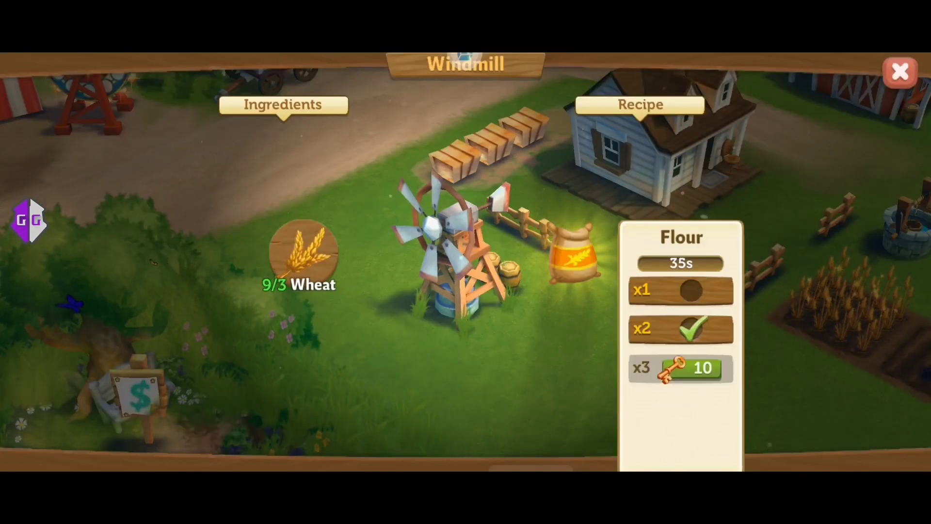
{"action": "left_click", "coordinate": [681, 368]}
{"action": "left_click", "coordinate": [461, 293]}
{"action": "left_click", "coordinate": [681, 405]}
{"action": "left_click", "coordinate": [462, 293]}
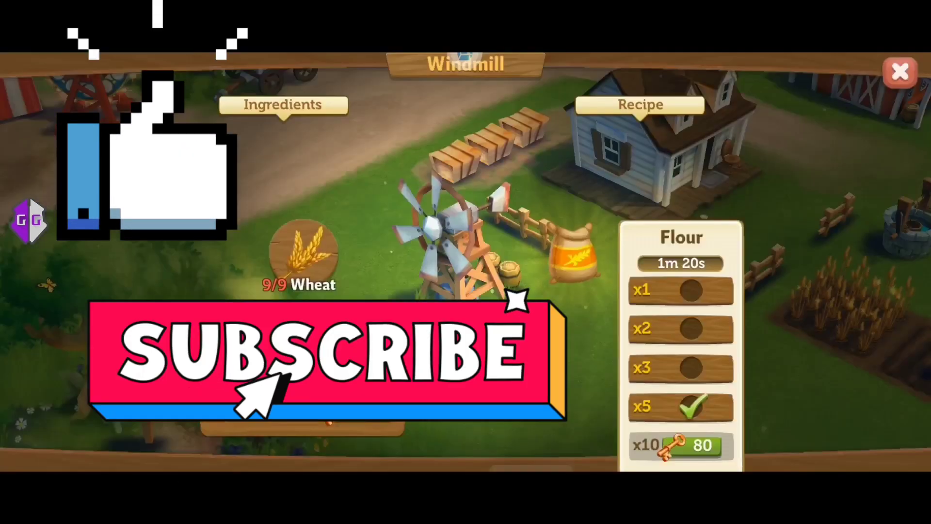
{"action": "left_click", "coordinate": [681, 445]}
{"action": "left_click", "coordinate": [461, 293]}
{"action": "left_click", "coordinate": [900, 71]}
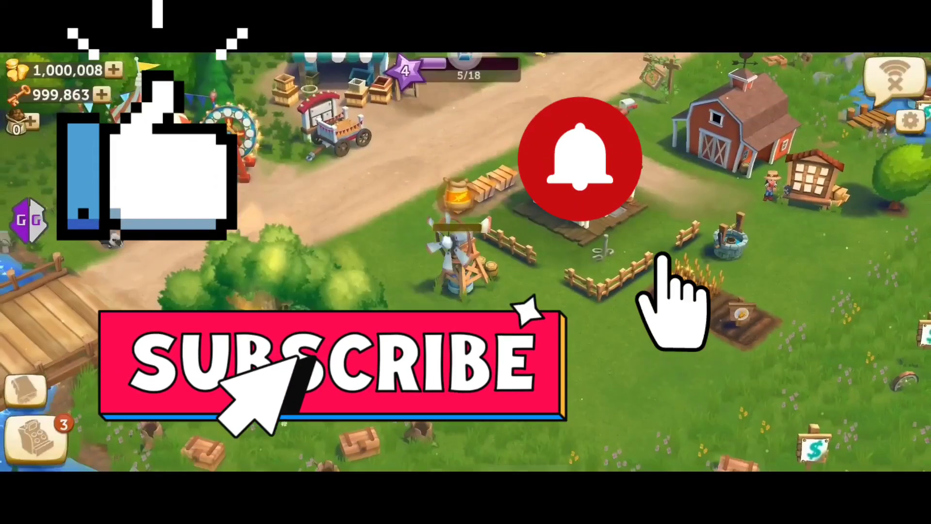
Collect water from the well and place a cow from the Workshops animals catalogue.
{"action": "left_click", "coordinate": [665, 247]}
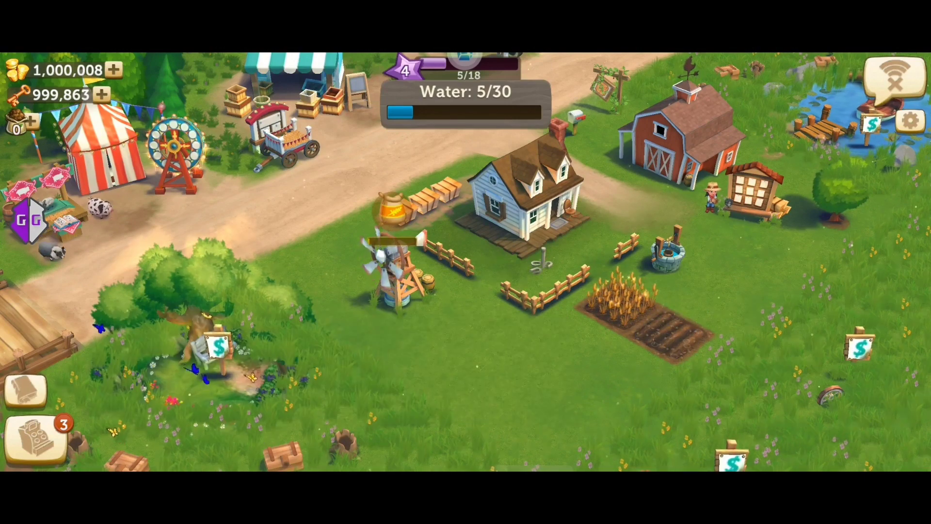
{"action": "left_click", "coordinate": [34, 436]}
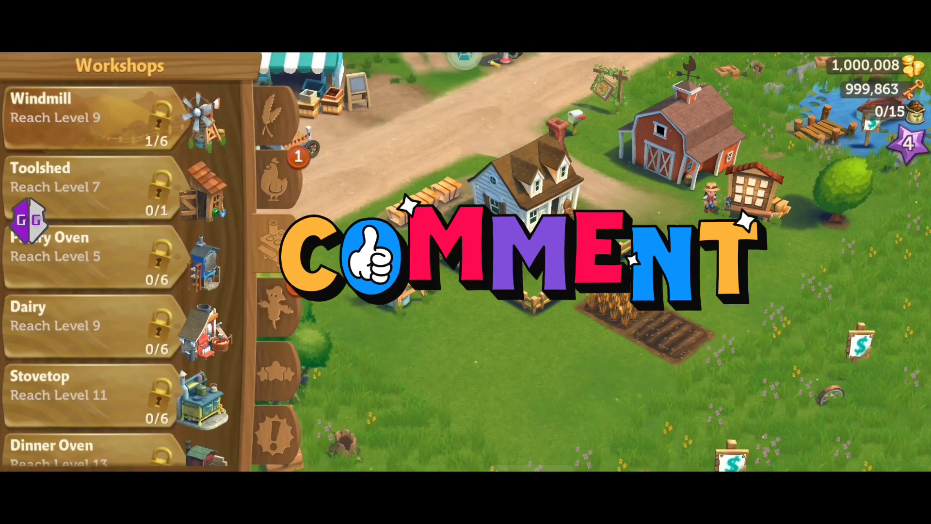
{"action": "left_click", "coordinate": [275, 182]}
{"action": "left_click_drag", "start_coordinate": [109, 109], "coordinate": [443, 313]}
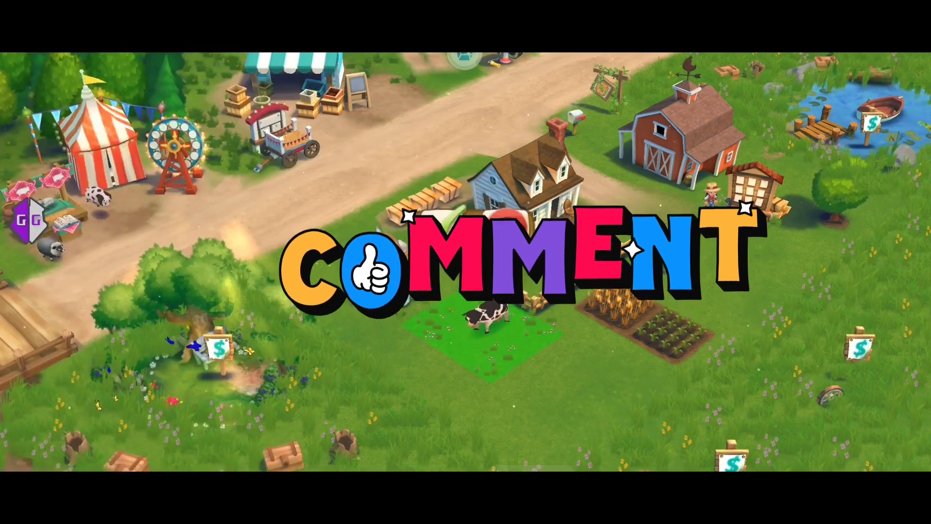